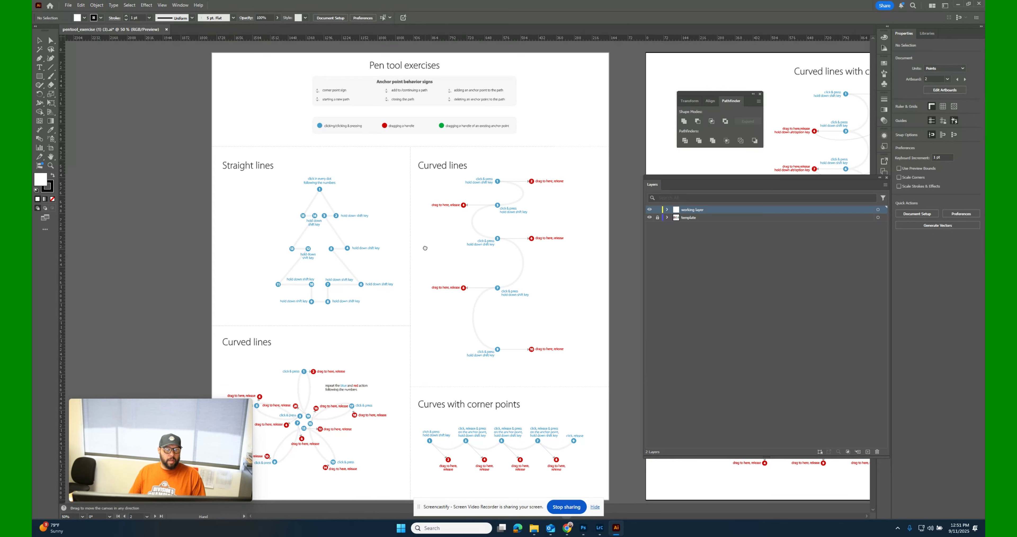
Move the floating Layers panel slightly up and to the left, and make the working layer active
key("v")
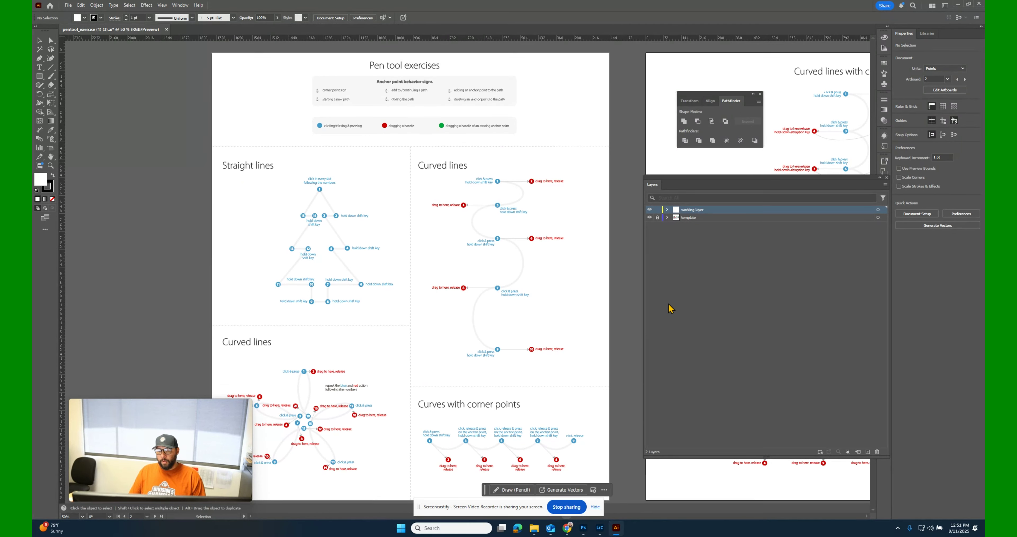
left_click_drag(729, 184, 701, 178)
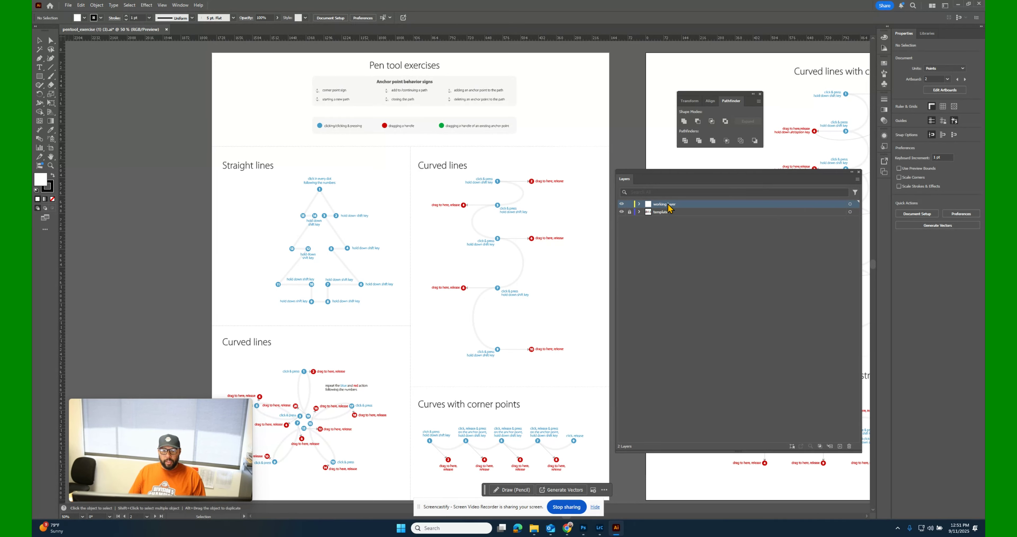
left_click(678, 215)
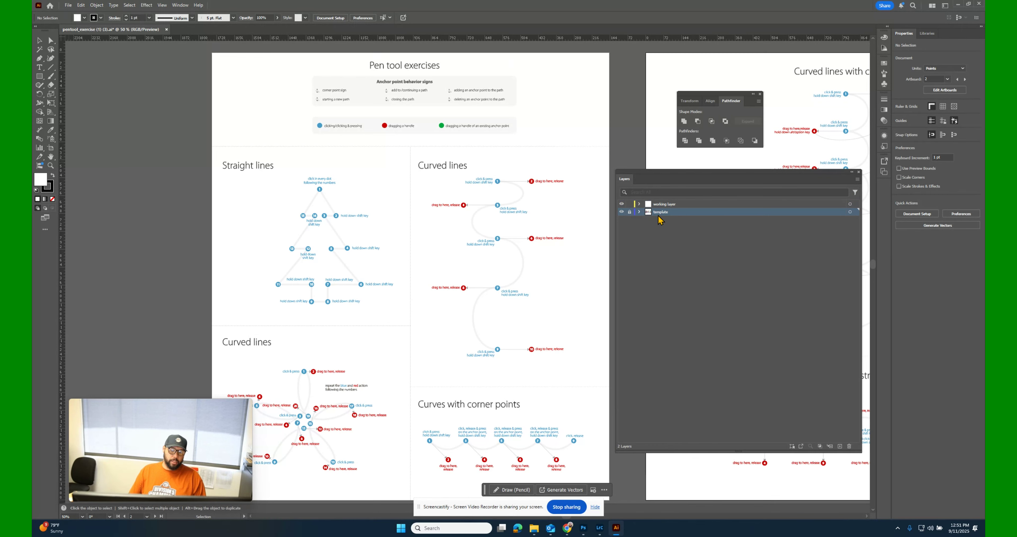
left_click(678, 204)
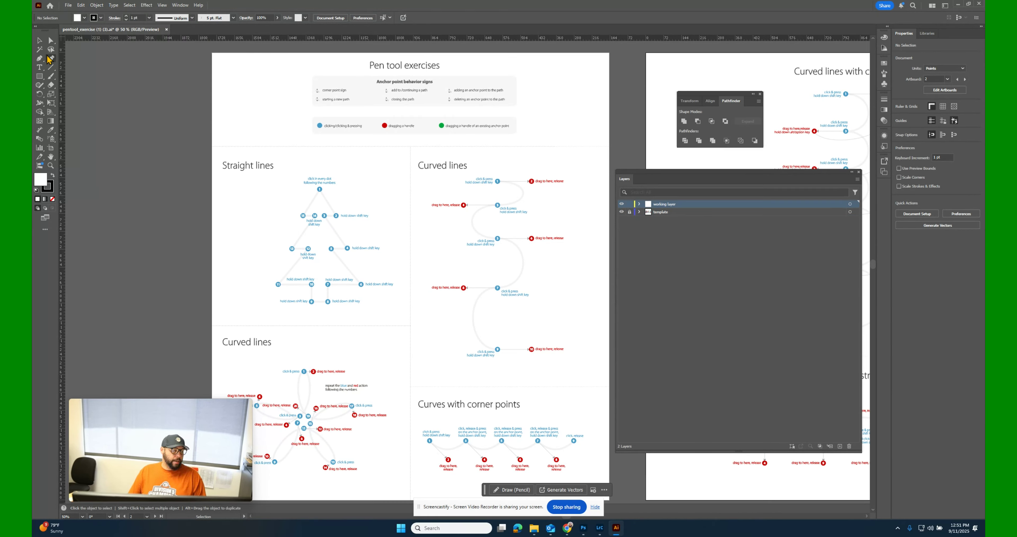
Choose the Essentials Classic workspace and set the Pen tool to draw with no fill
left_click(945, 7)
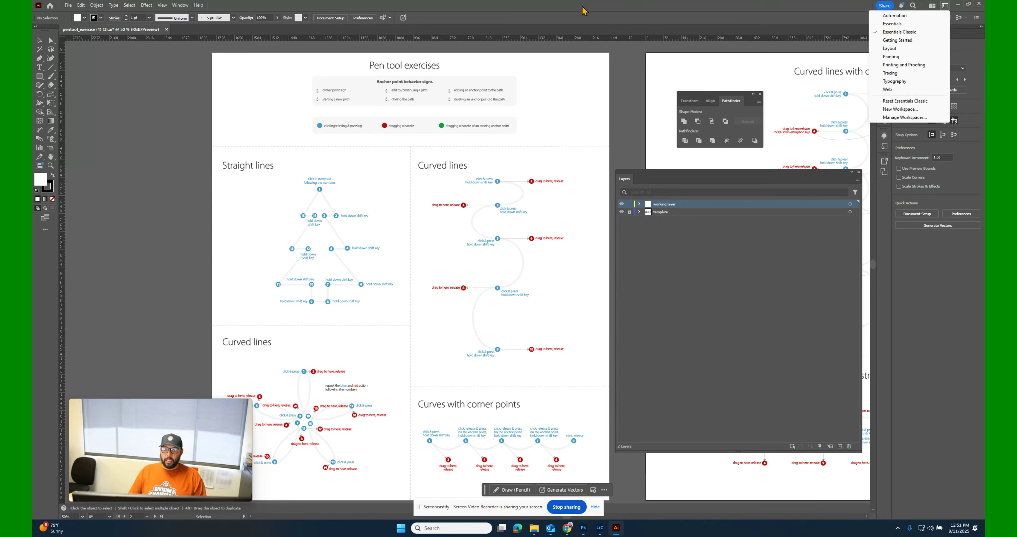
left_click(905, 32)
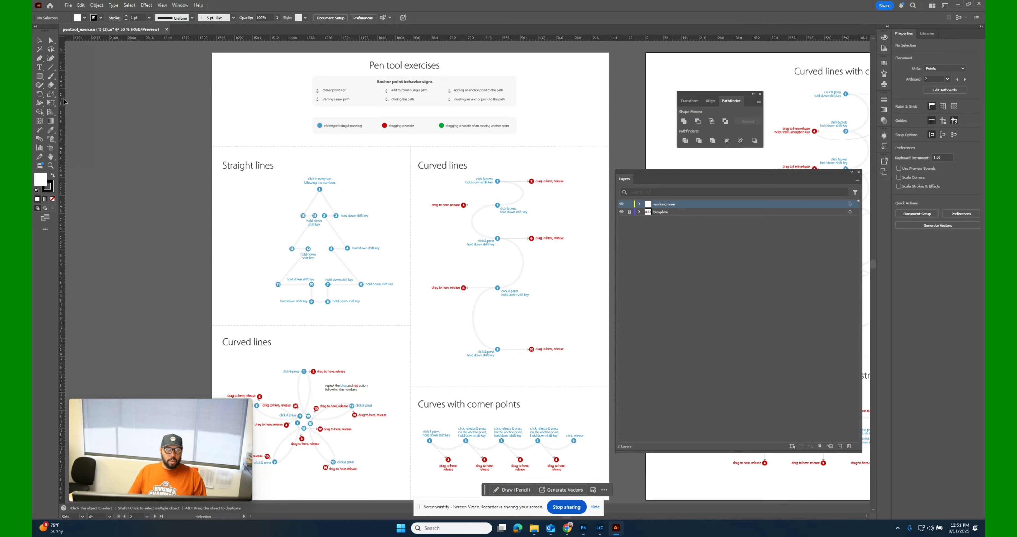
left_click(40, 60)
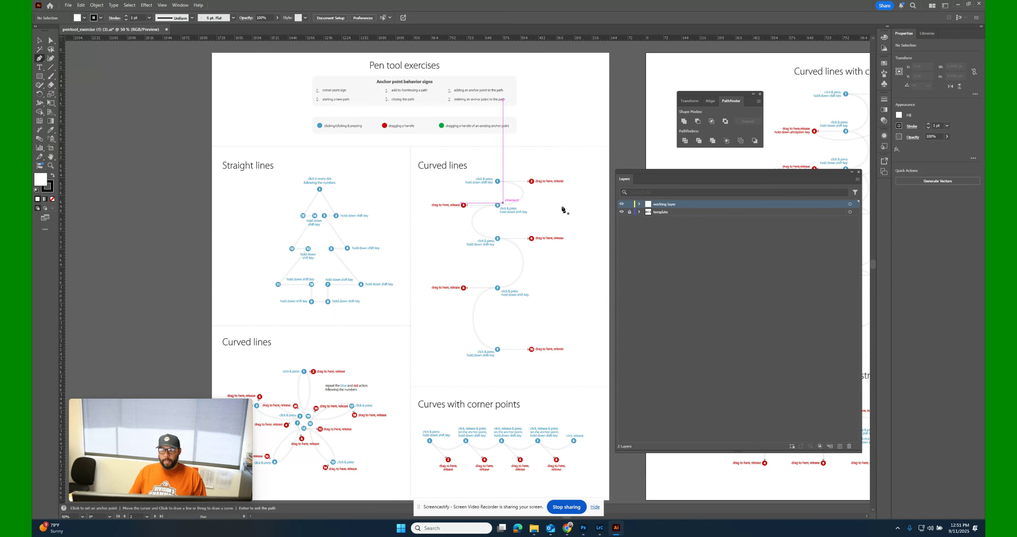
left_click(898, 117)
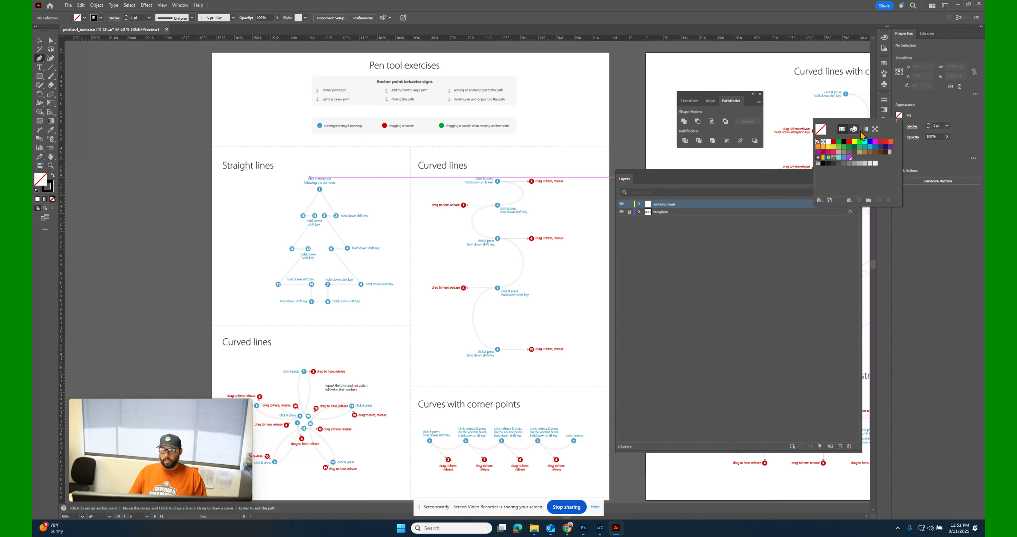
left_click(916, 112)
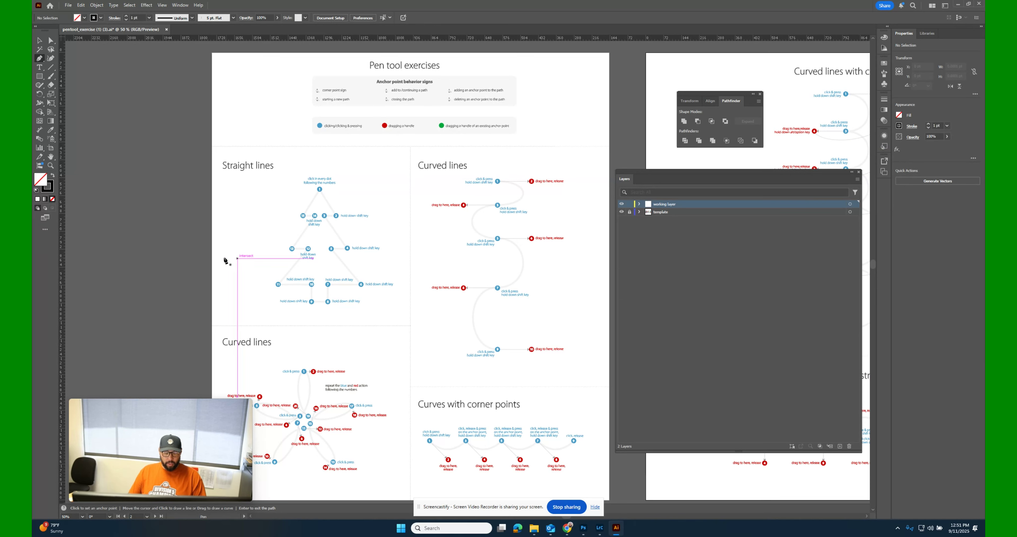
Draw a closed, jagged shape of 15 straight-line anchor points, about 402 by 391 pt, on the empty canvas beside the artboards
left_click_drag(227, 261, 403, 268)
scroll(288, 248, "up", 3)
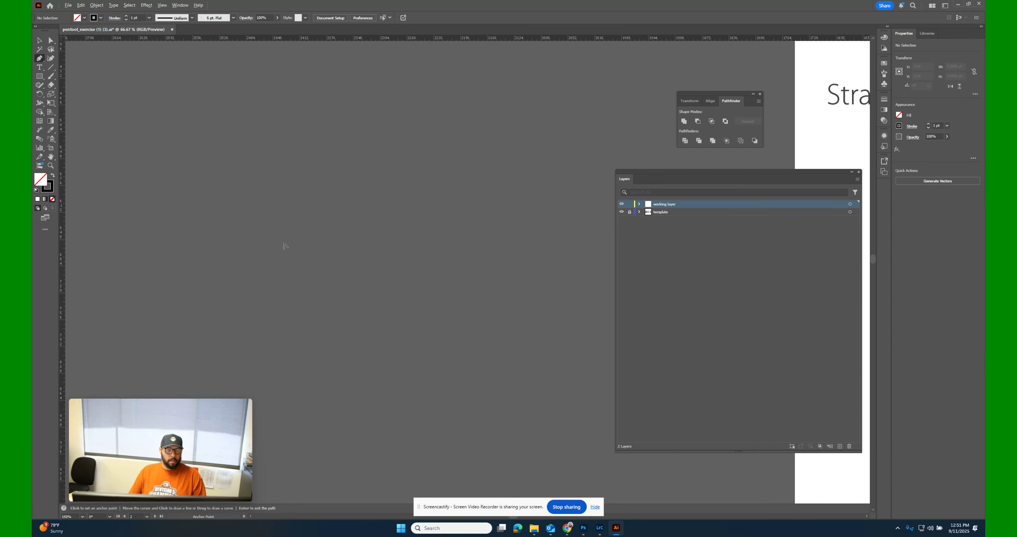
left_click(277, 207)
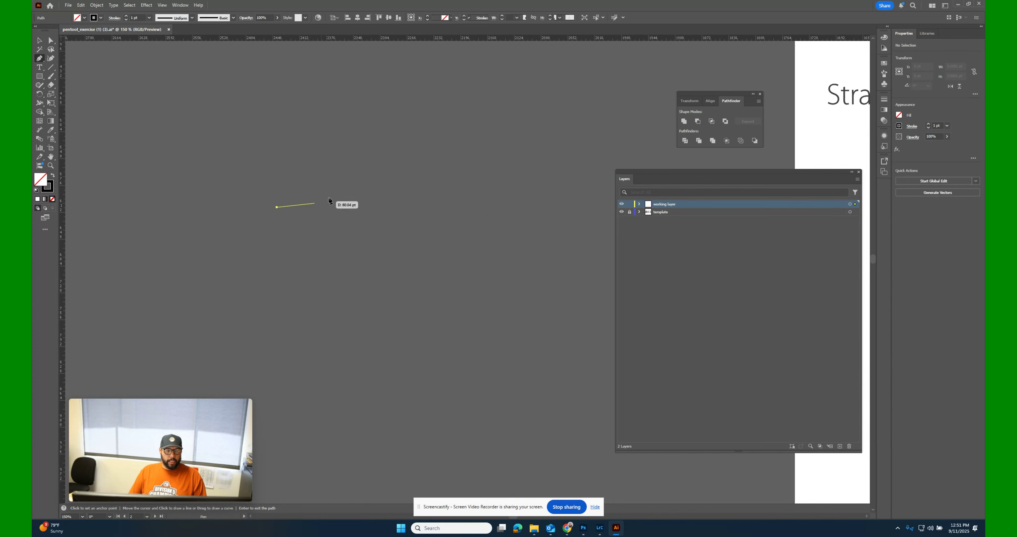
left_click(374, 128)
left_click(484, 177)
left_click(506, 259)
left_click(515, 341)
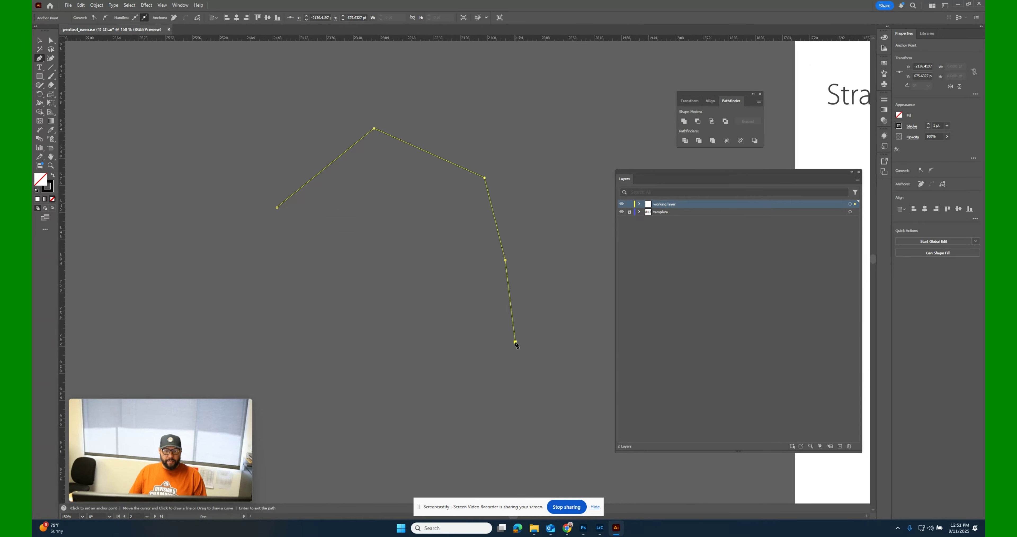
left_click(447, 382)
left_click(326, 420)
left_click(403, 335)
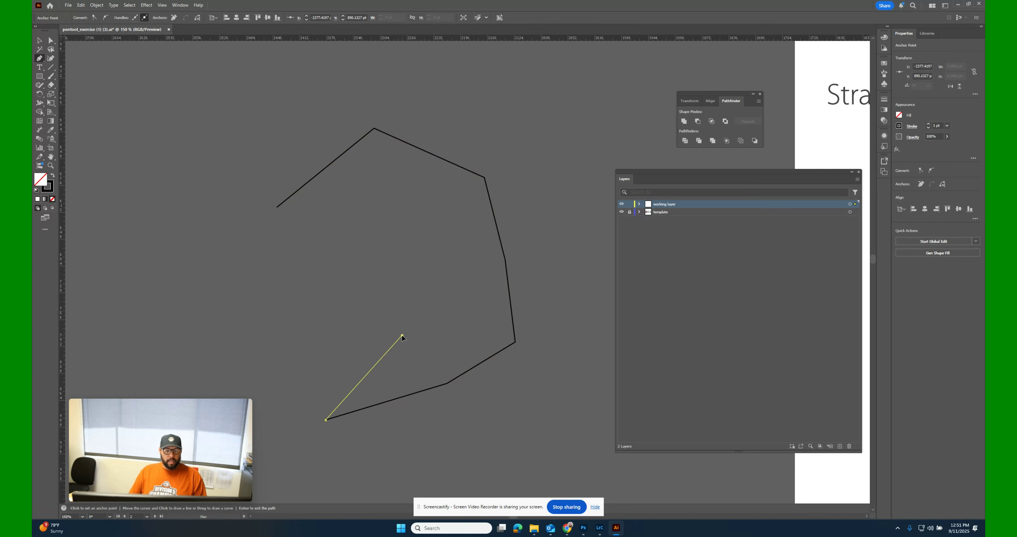
left_click(281, 374)
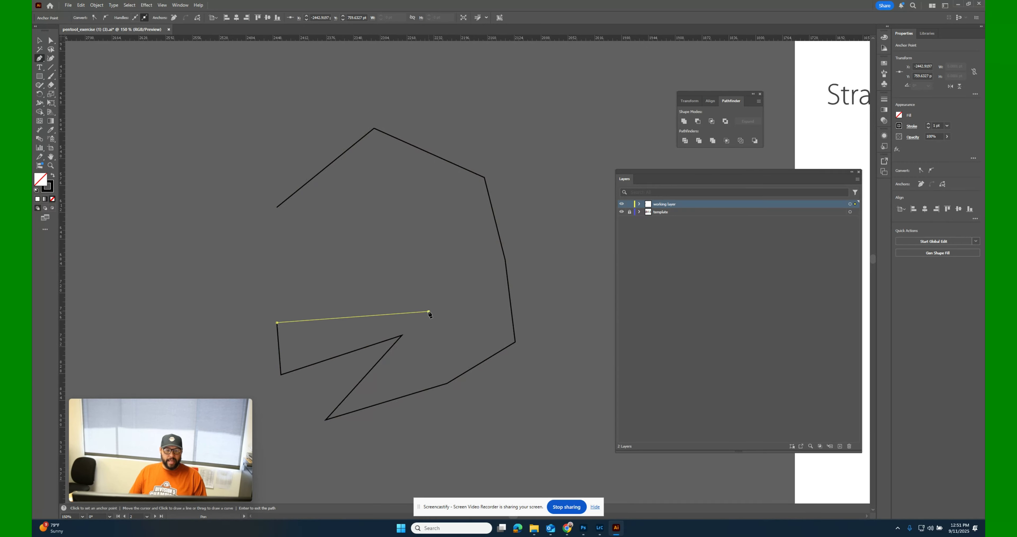
left_click(429, 312)
left_click(437, 220)
left_click(351, 277)
left_click(216, 288)
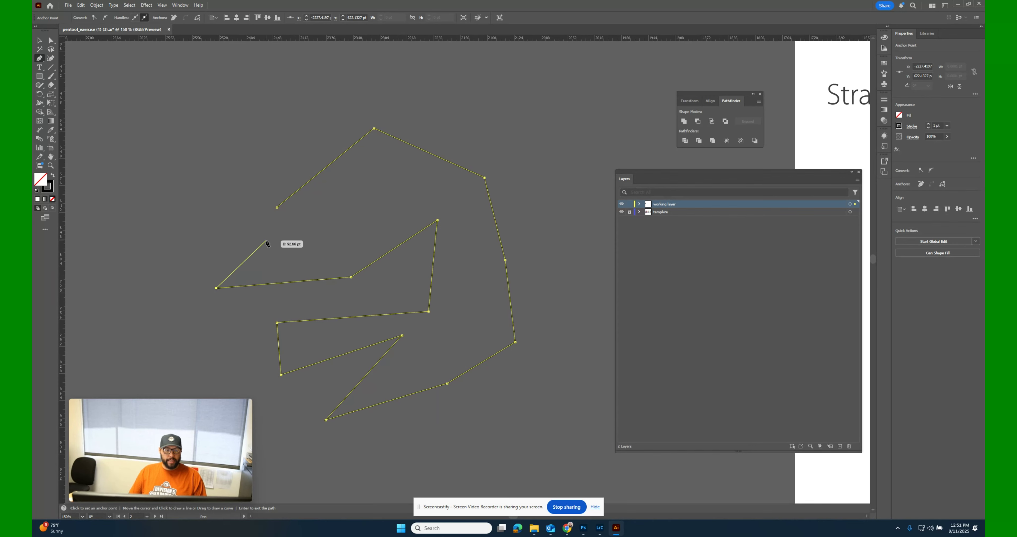
left_click(266, 240)
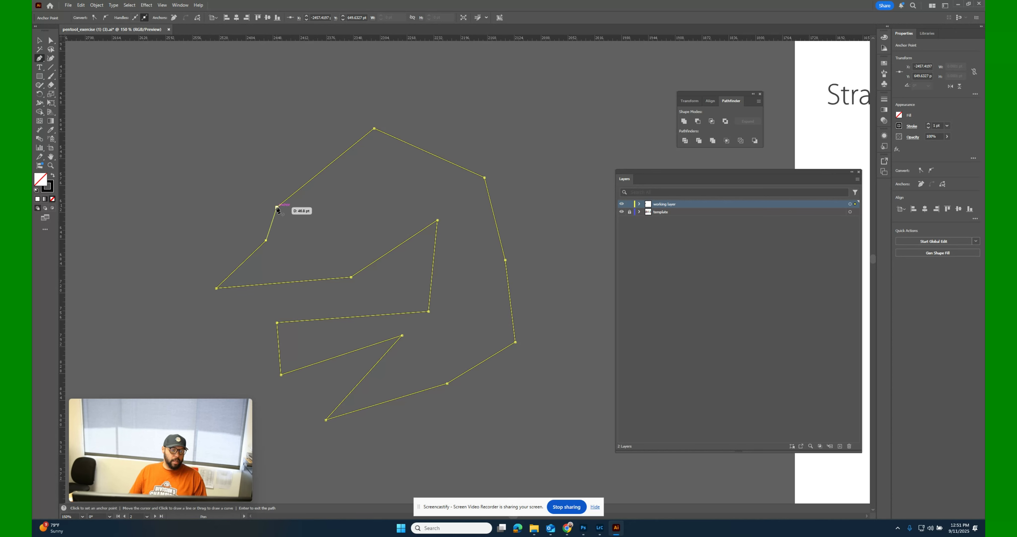
left_click(277, 207)
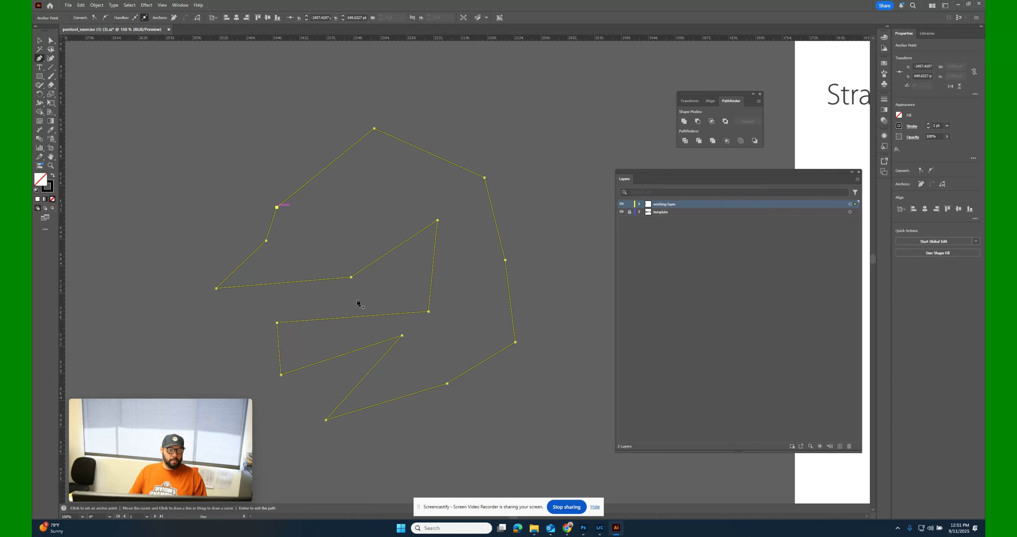
Leave the Pen tool and move the finished jagged shape slightly up and to the right
key("v")
left_click(187, 124)
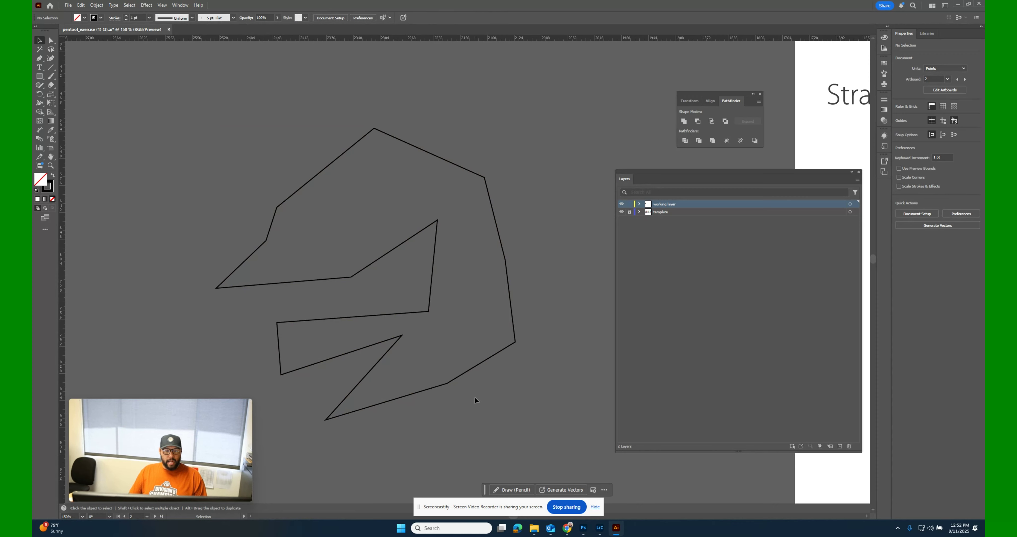
left_click_drag(506, 348, 539, 334)
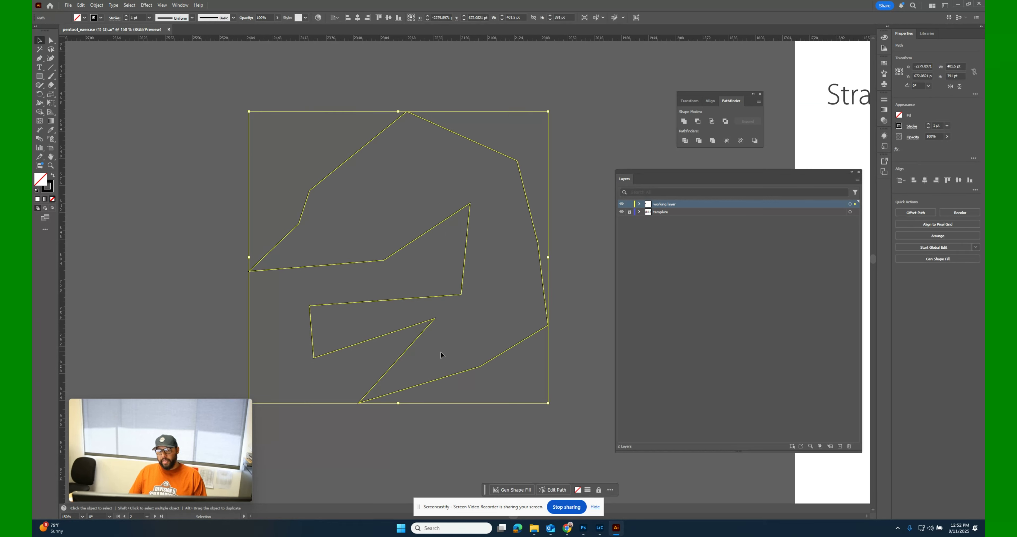
left_click(591, 154)
Select the jagged shape and raise its stroke weight to 10 pt
left_click(525, 186)
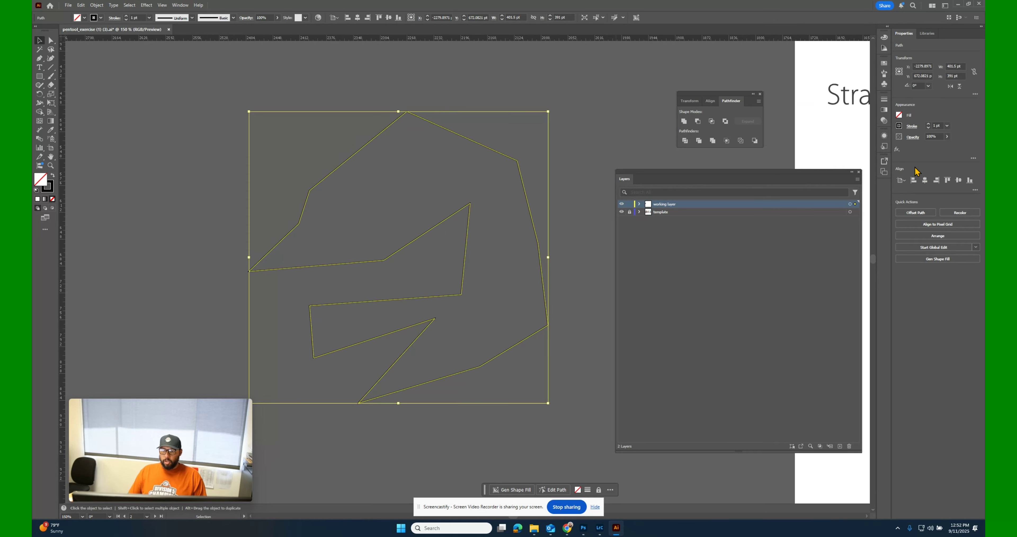
left_click(929, 124)
left_click(929, 124)
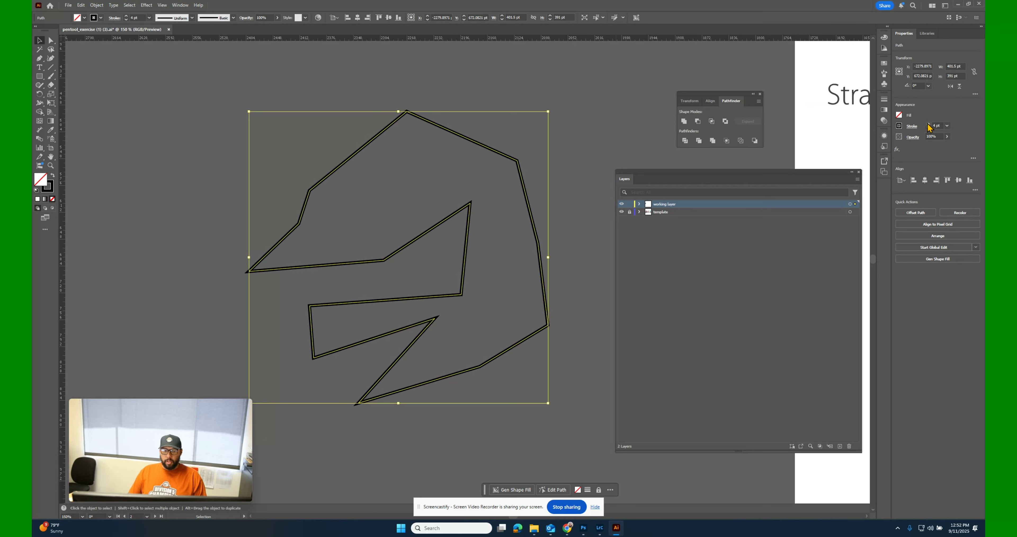
left_click(929, 124)
left_click(929, 124)
left_click(929, 124)
left_click(929, 124)
left_click(929, 124)
left_click(929, 124)
left_click(929, 124)
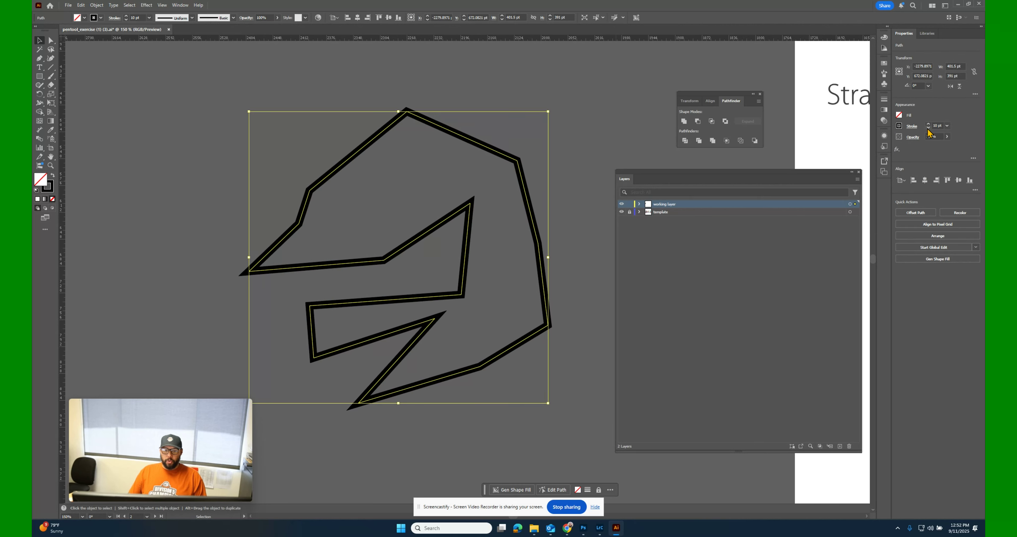
Reduce the shape's stroke weight to 5 pt
left_click(929, 127)
left_click(929, 127)
left_click(929, 127)
left_click(929, 127)
left_click(929, 128)
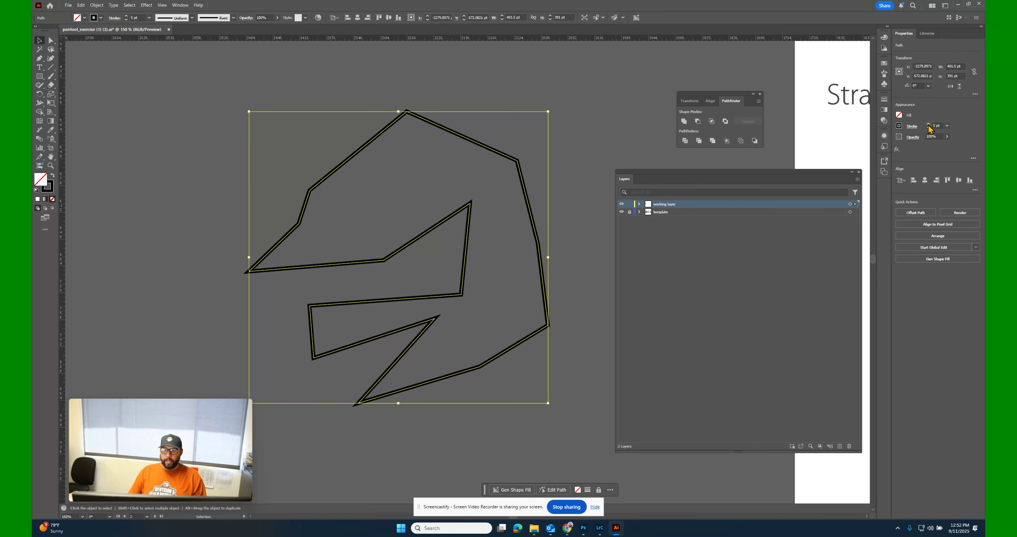
Fill the jagged shape with red, and set its fill back to none
left_click(899, 115)
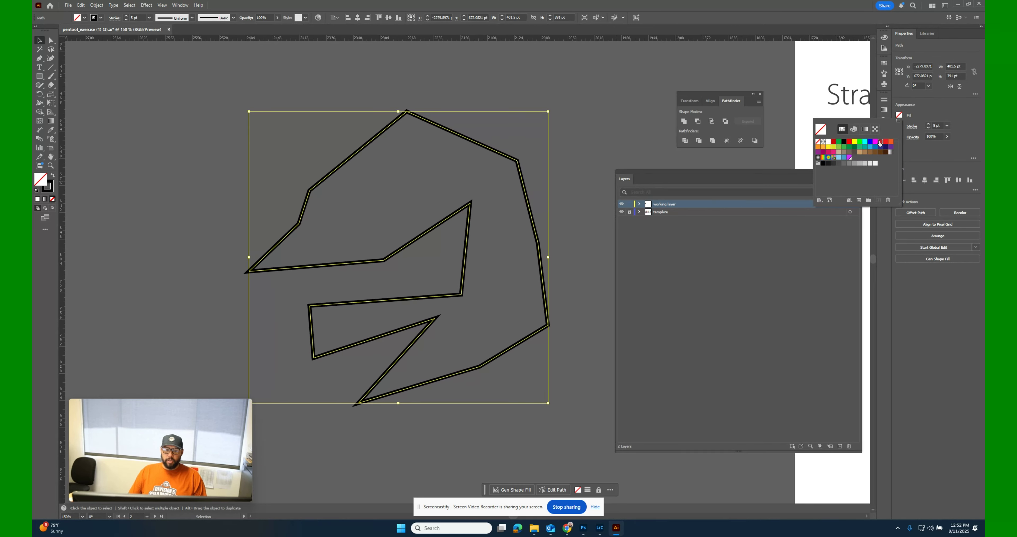
left_click(880, 142)
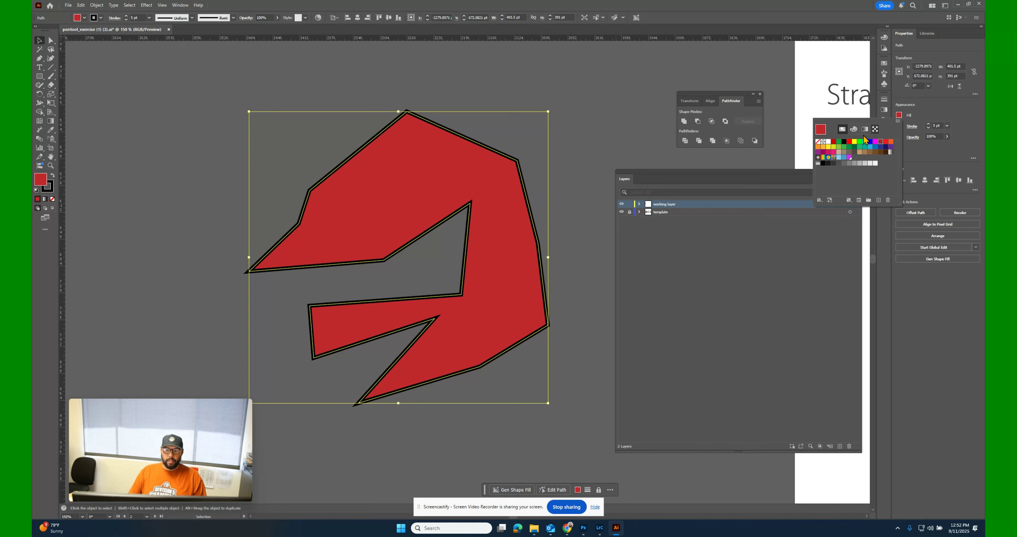
left_click(820, 142)
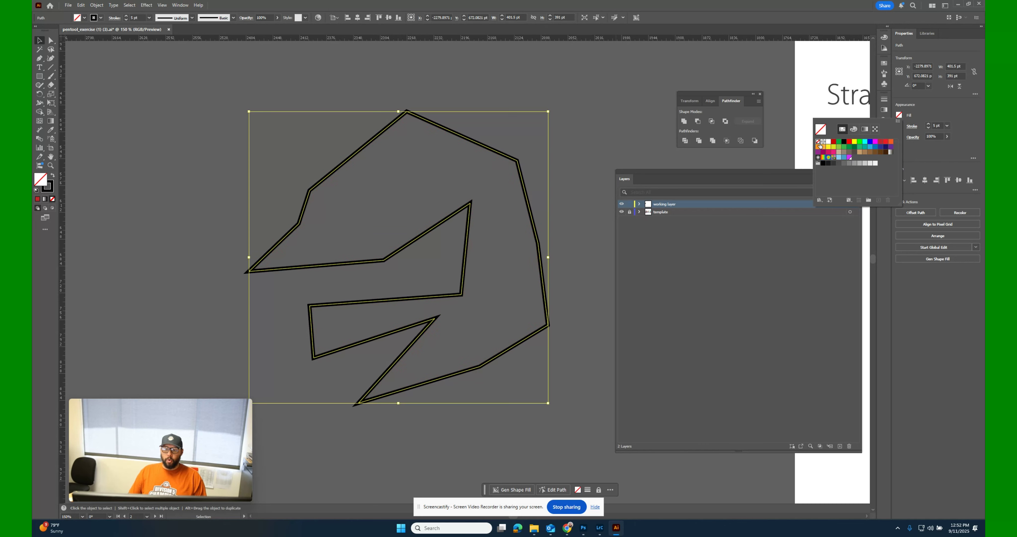
Lower the jagged shape's stroke weight to 1 pt
left_click(927, 129)
left_click(927, 128)
left_click(928, 129)
left_click(928, 129)
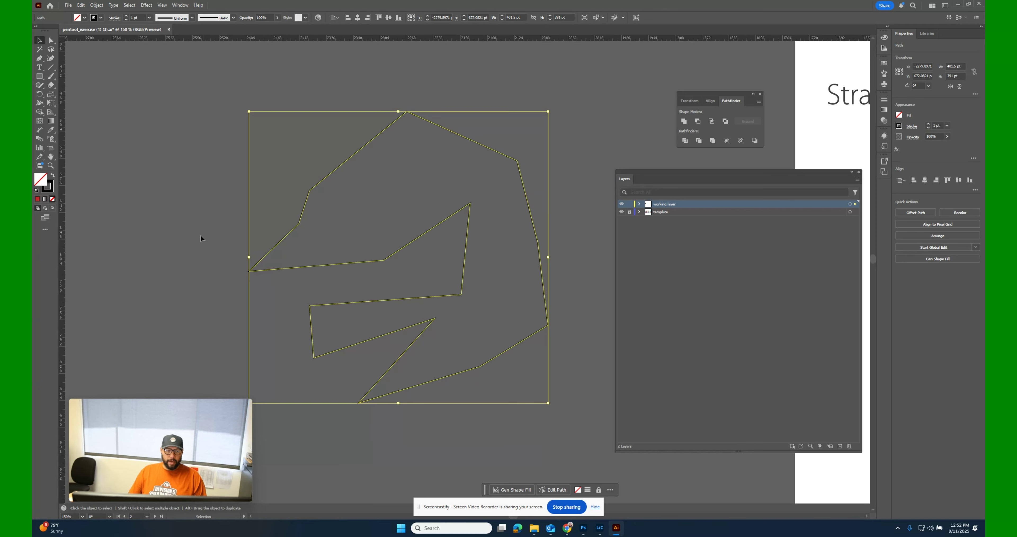
Delete the jagged practice shape from the canvas
left_click(103, 114)
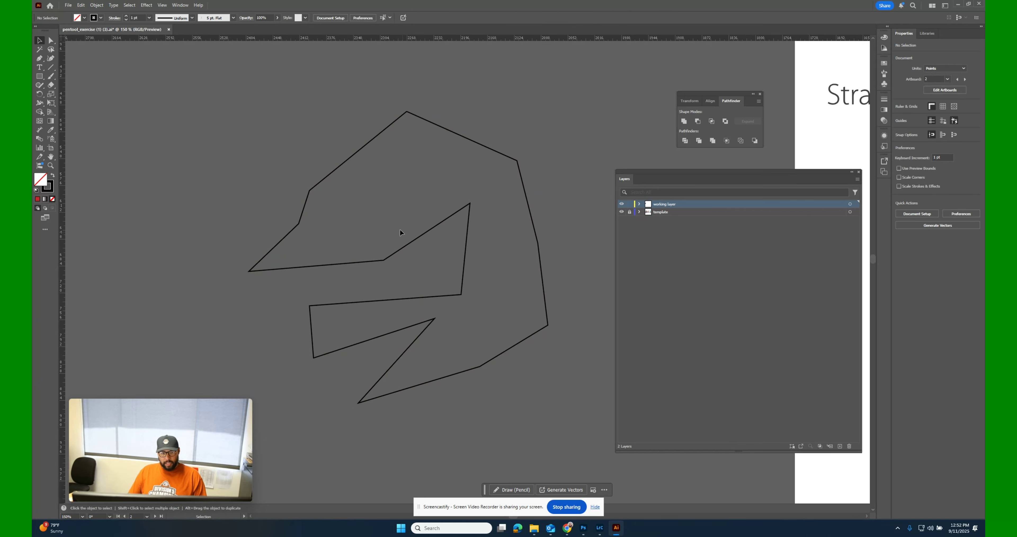
key("ctrl+a")
key("Delete")
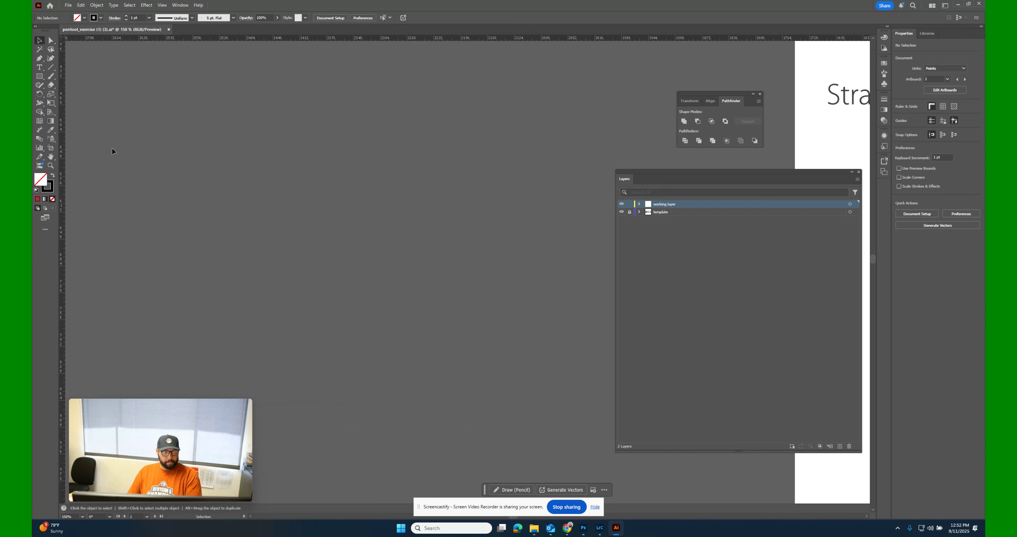
Draw a closed freeform shape of flowing curves with nine Pen tool anchor points, pulling out direction handles to bend the segments
key("p")
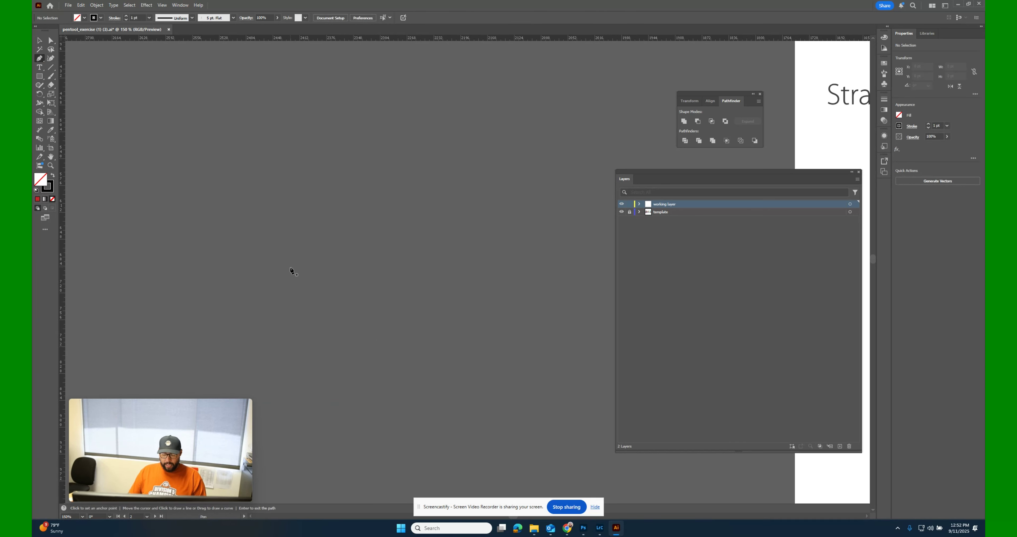
left_click(248, 239)
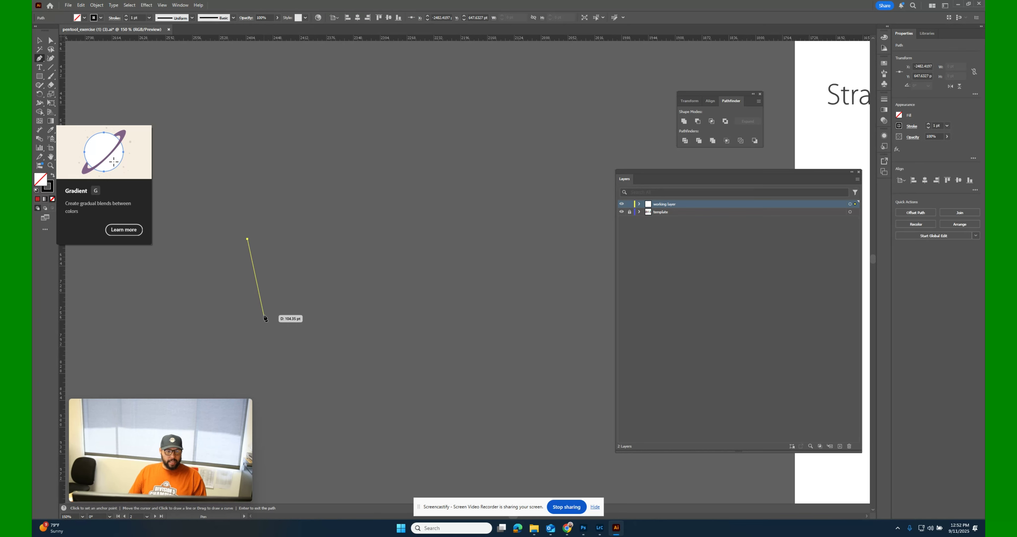
left_click(365, 164)
left_click_drag(365, 163, 502, 236)
left_click(376, 323, "ctrl")
left_click_drag(375, 320, 476, 421)
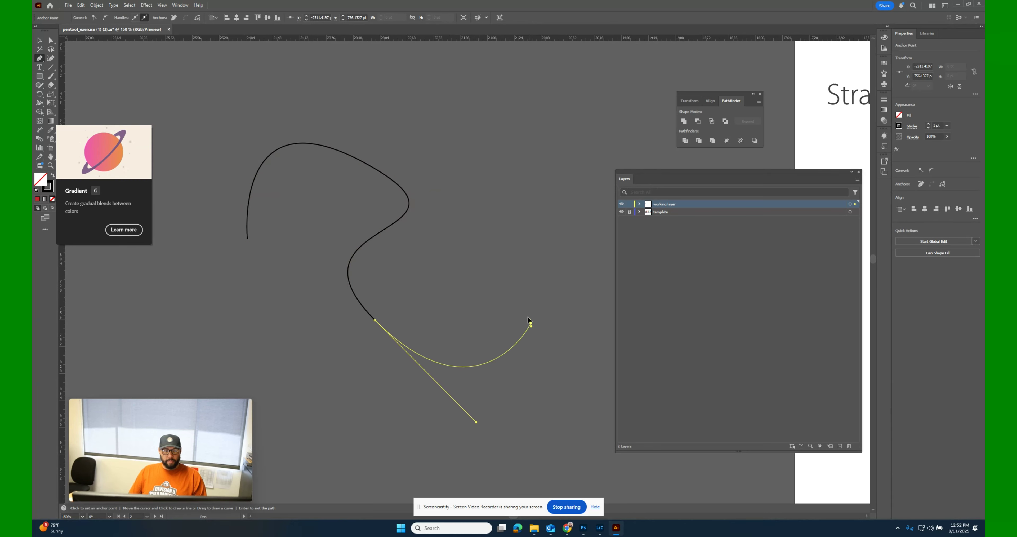
left_click_drag(530, 322, 501, 213)
left_click_drag(366, 103, 204, 113)
left_click_drag(179, 204, 202, 288)
left_click_drag(222, 389, 297, 399)
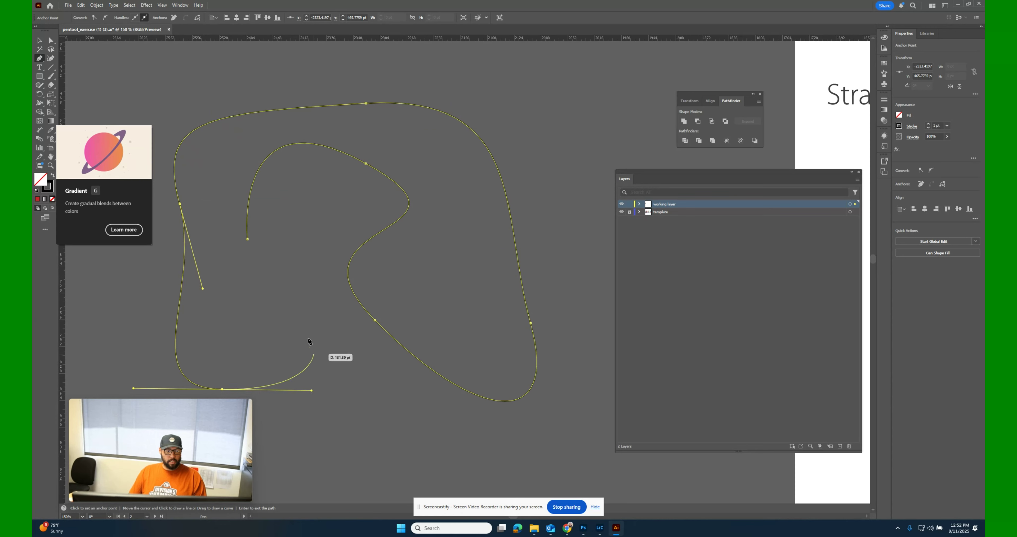
left_click_drag(302, 325, 272, 301)
left_click_drag(224, 276, 248, 256)
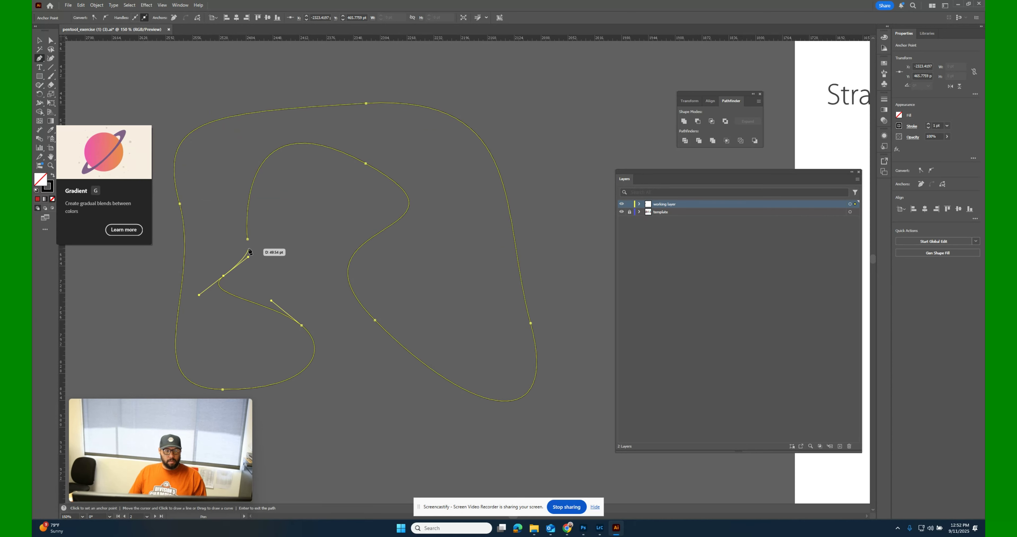
left_click(248, 238)
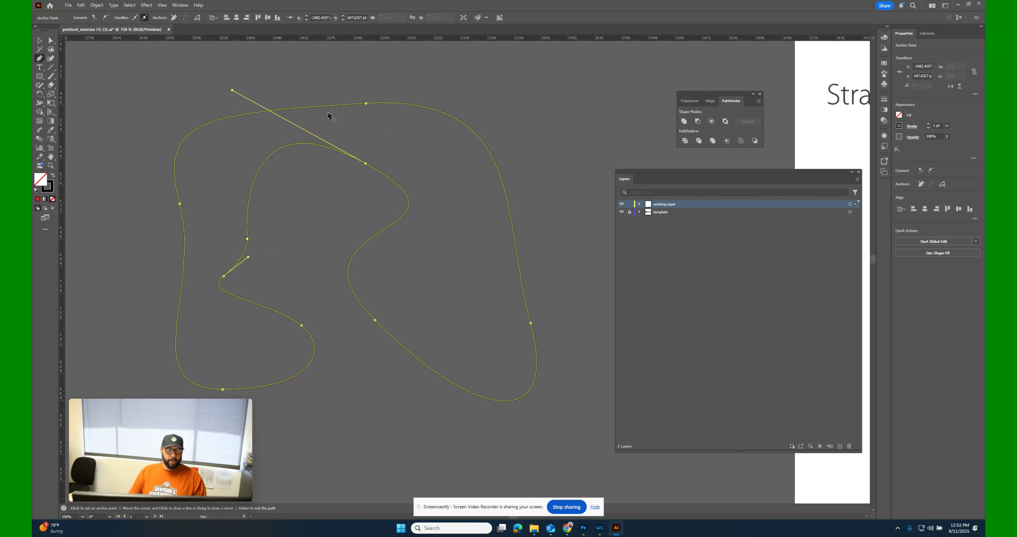
Delete the closed freeform curved shape from the canvas
left_click(40, 40)
left_click(113, 117)
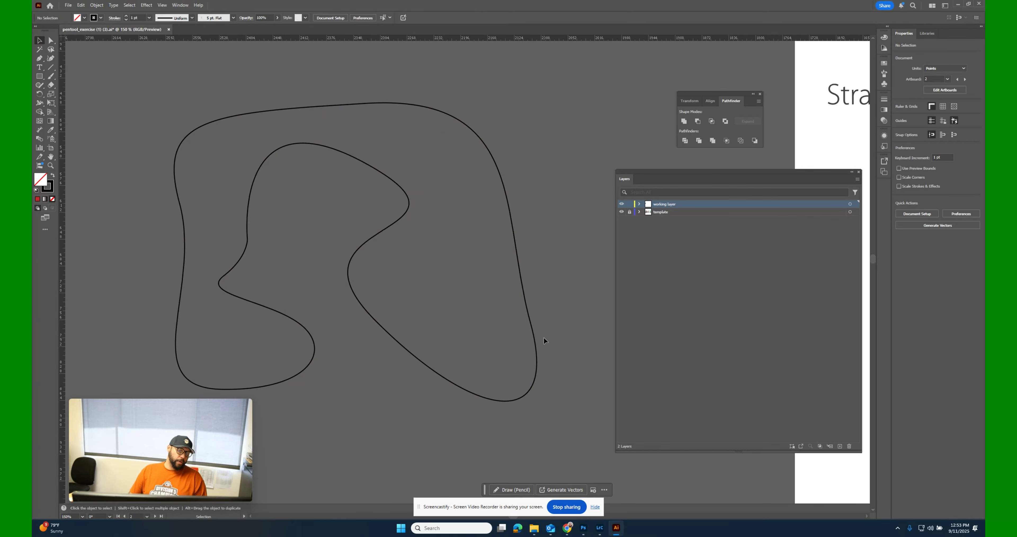
key("ctrl+a")
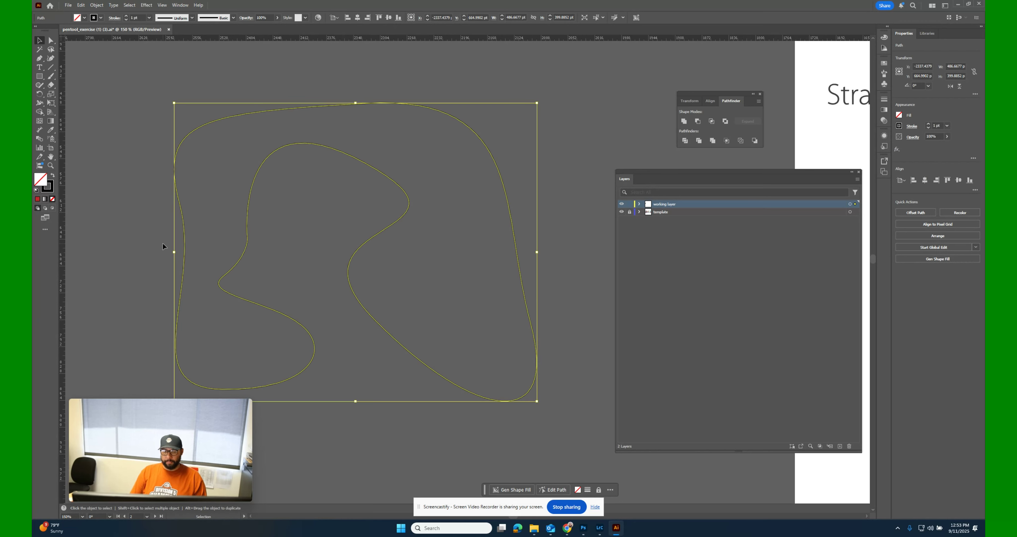
key("Delete")
Start a Pen tool path at dot 1 of the tree in the Straight lines exercise
mouse_move(547, 291)
left_mouse_down()
mouse_move(211, 272)
mouse_move(180, 248)
mouse_move(199, 239)
left_mouse_up()
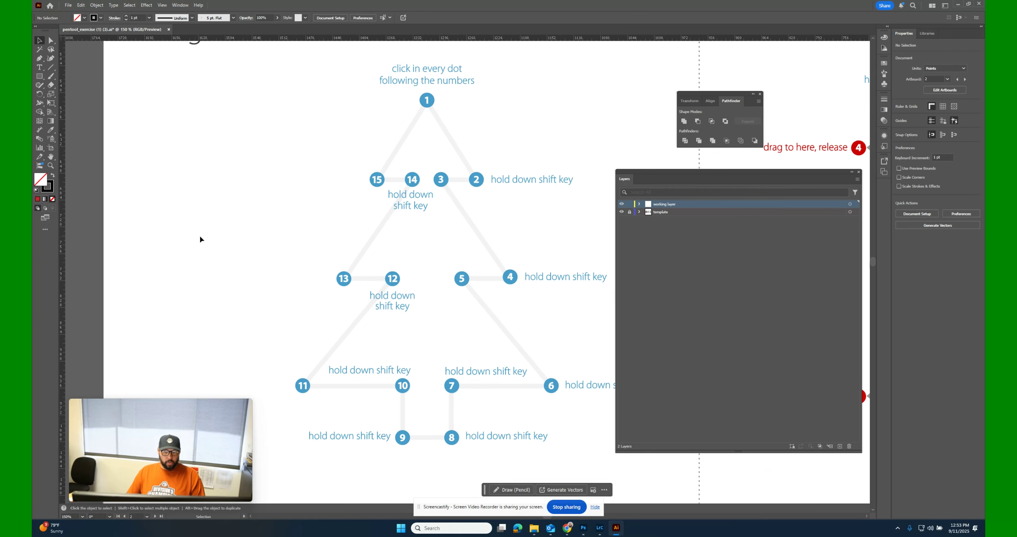
scroll(305, 249, "down", 1)
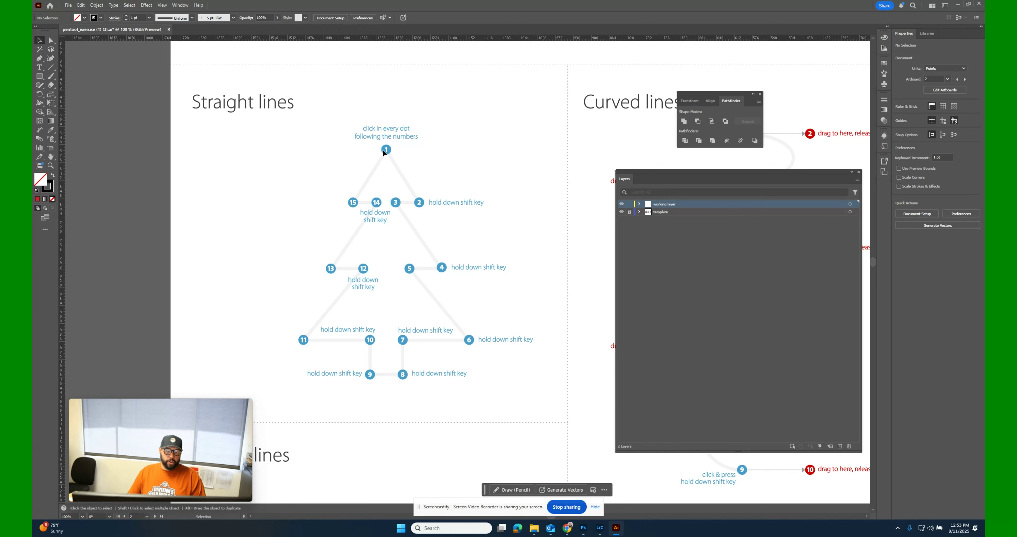
left_click(39, 59)
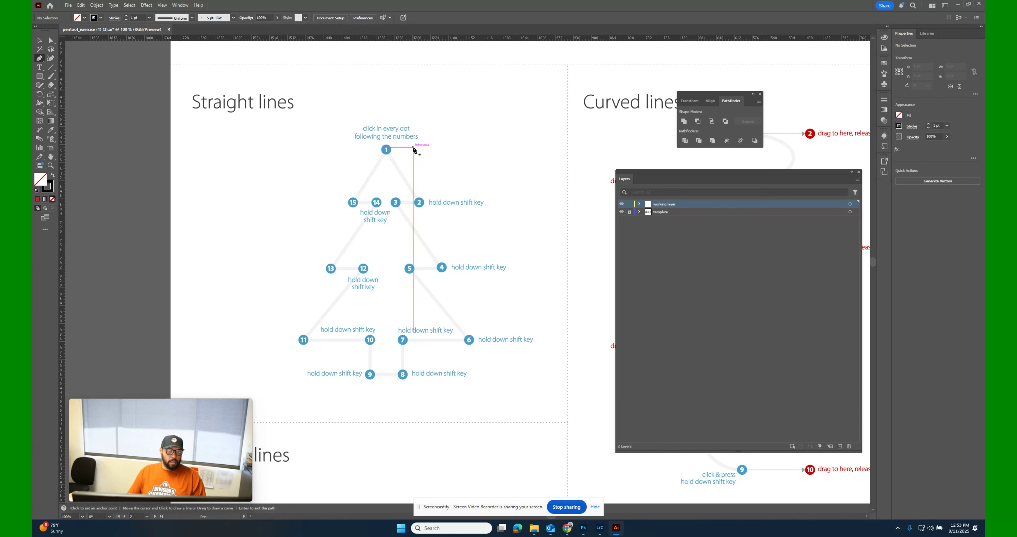
left_click(387, 150)
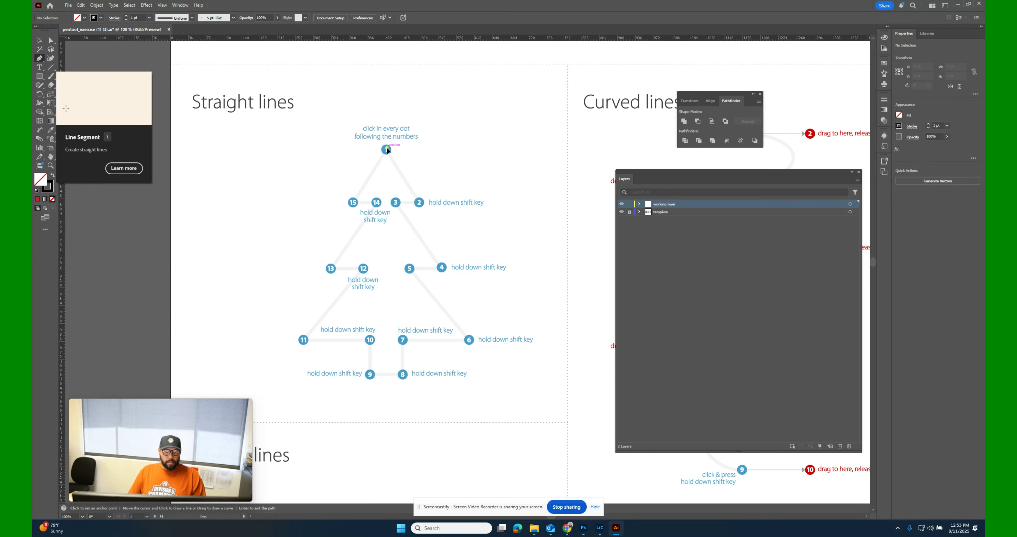
left_click(420, 203)
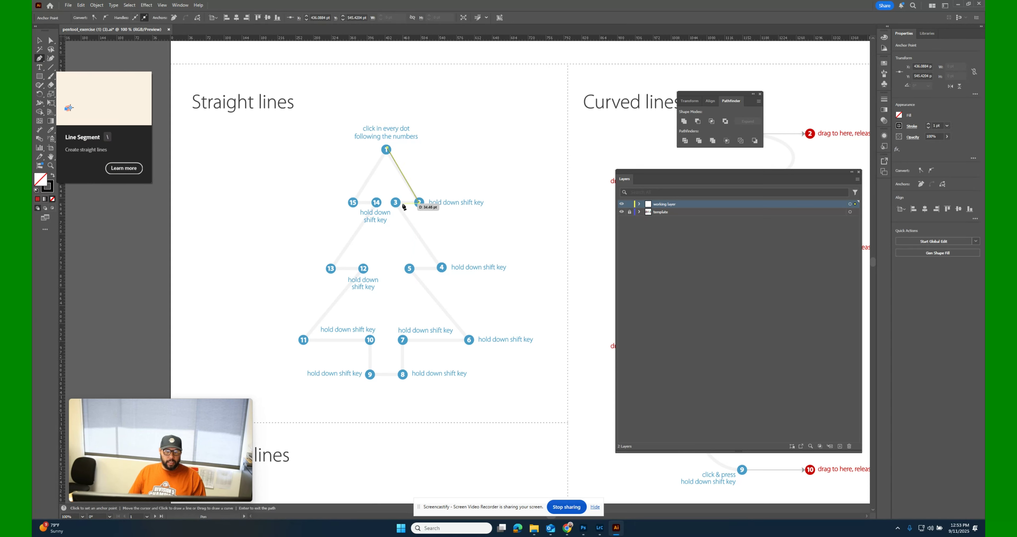
left_click(396, 203)
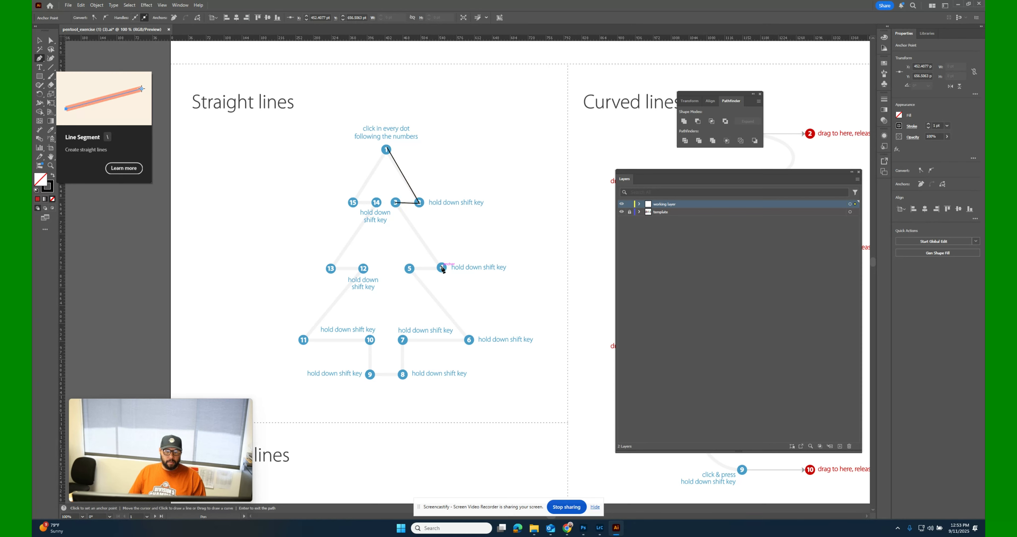
left_click(441, 268)
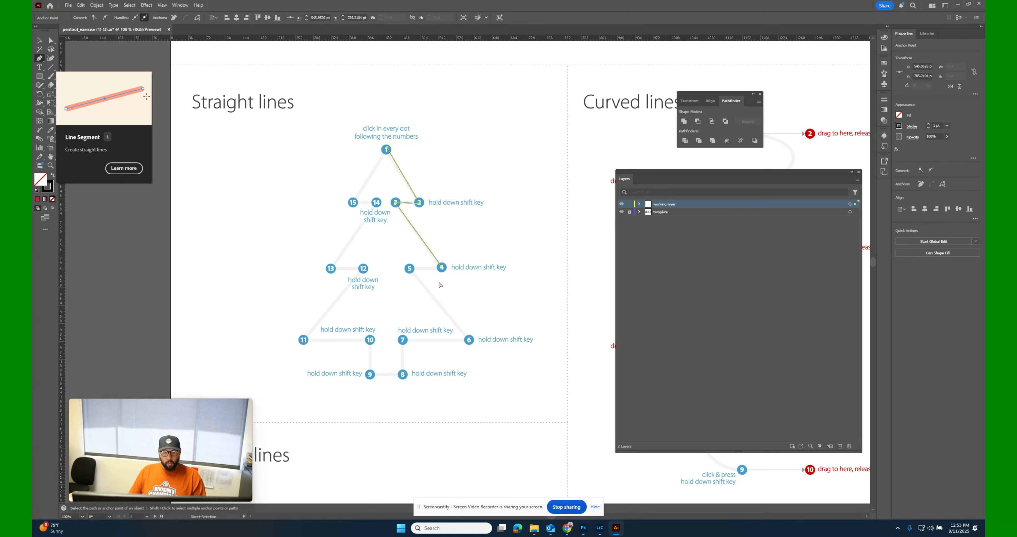
key("ctrl+z")
key("ctrl+z")
key("ctrl+z")
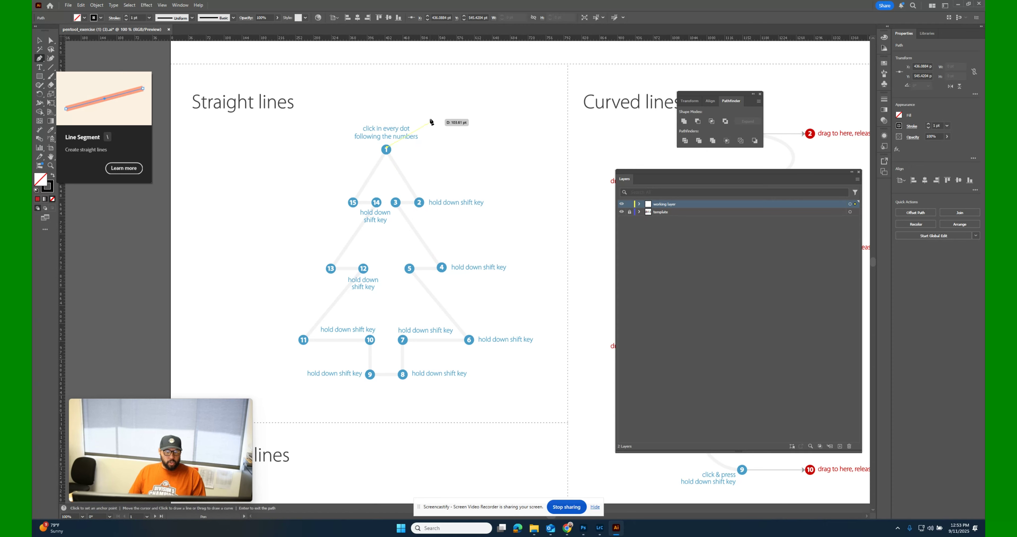
Trace the tree's right side with straight segments through dots 2 to 8, constraining the horizontal and vertical segments
left_click(420, 203)
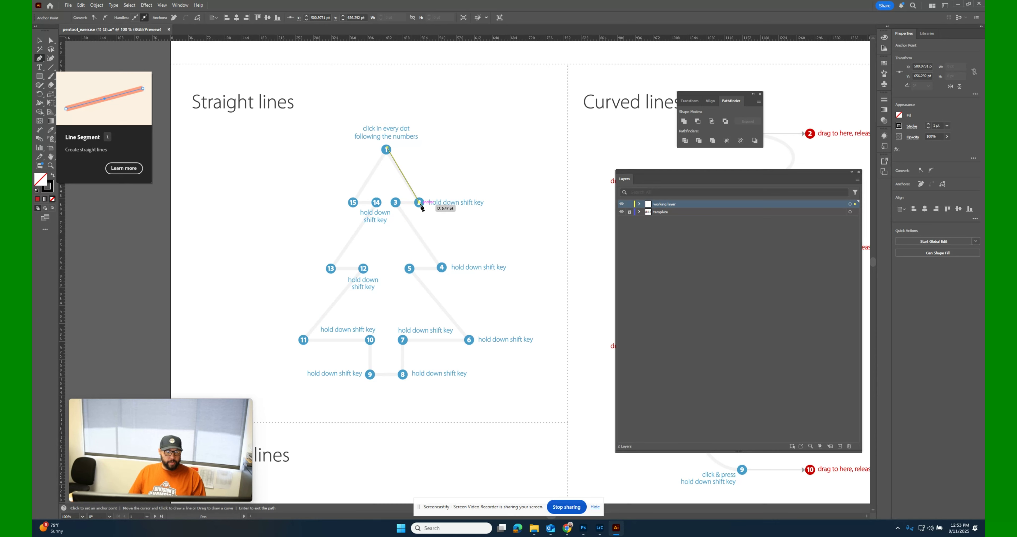
left_click(396, 203)
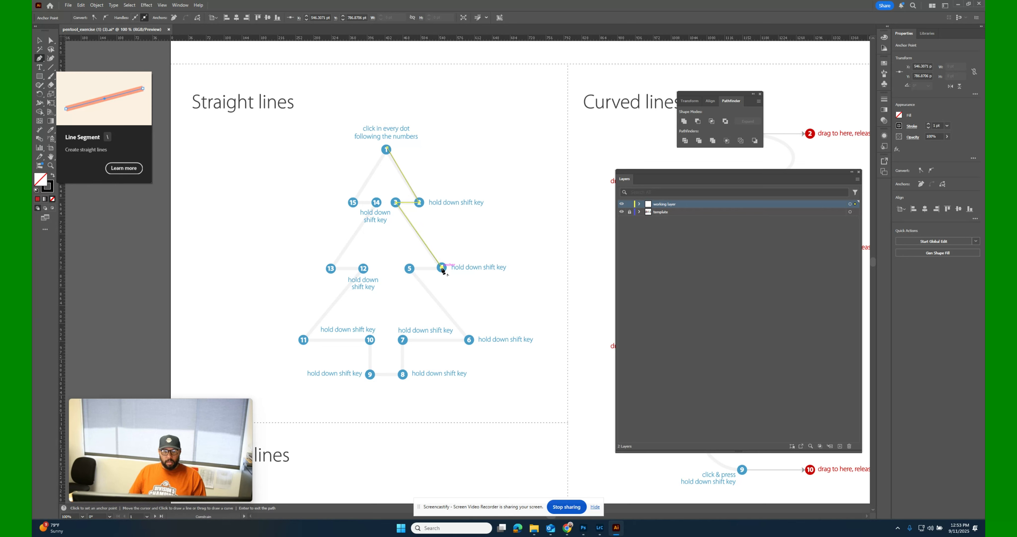
left_click(443, 268)
left_click(409, 268)
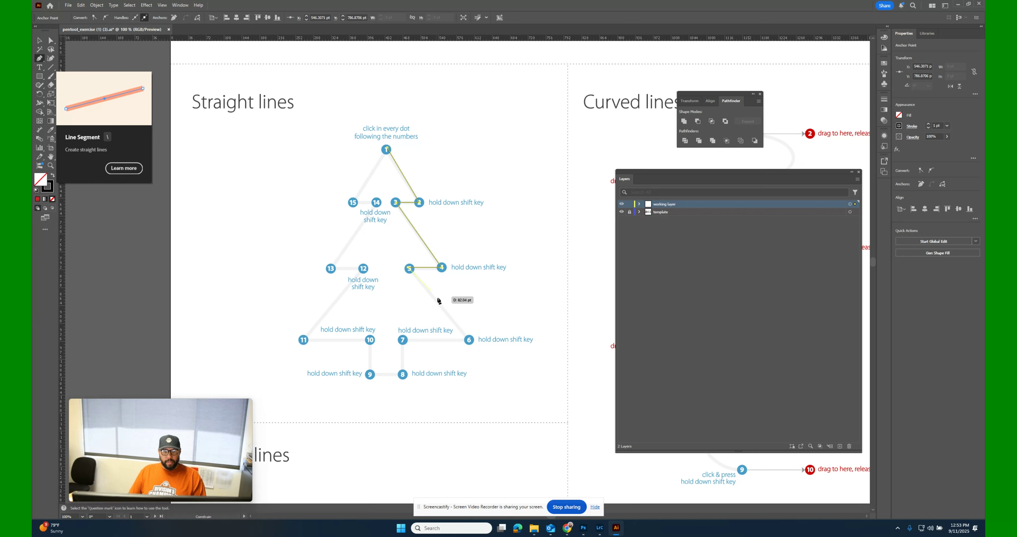
left_click(469, 341)
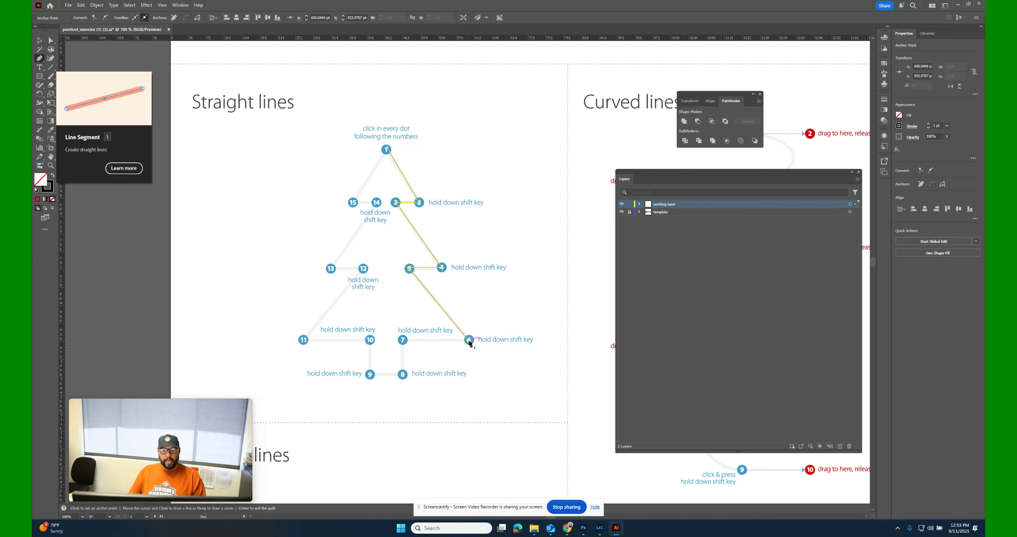
left_click(403, 341)
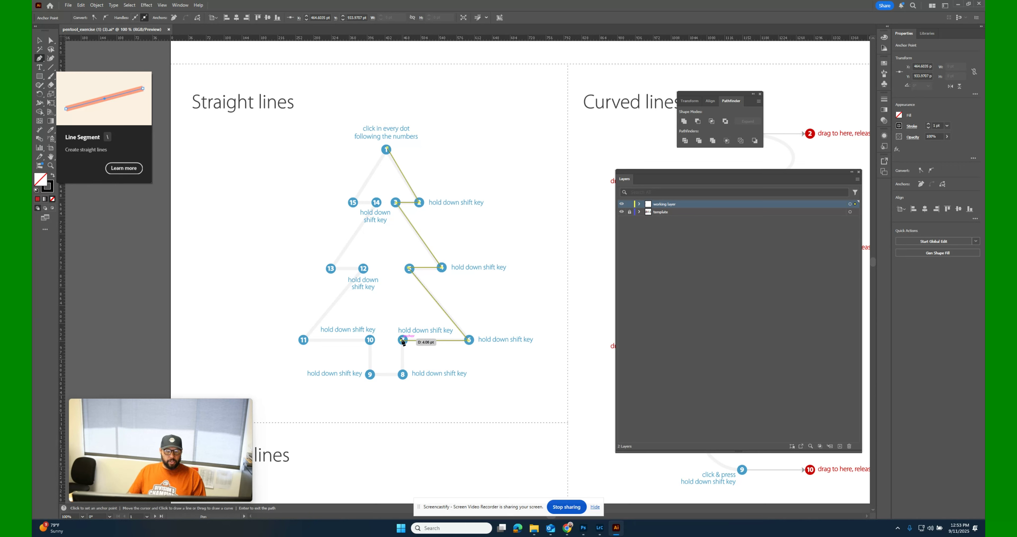
left_click(402, 375)
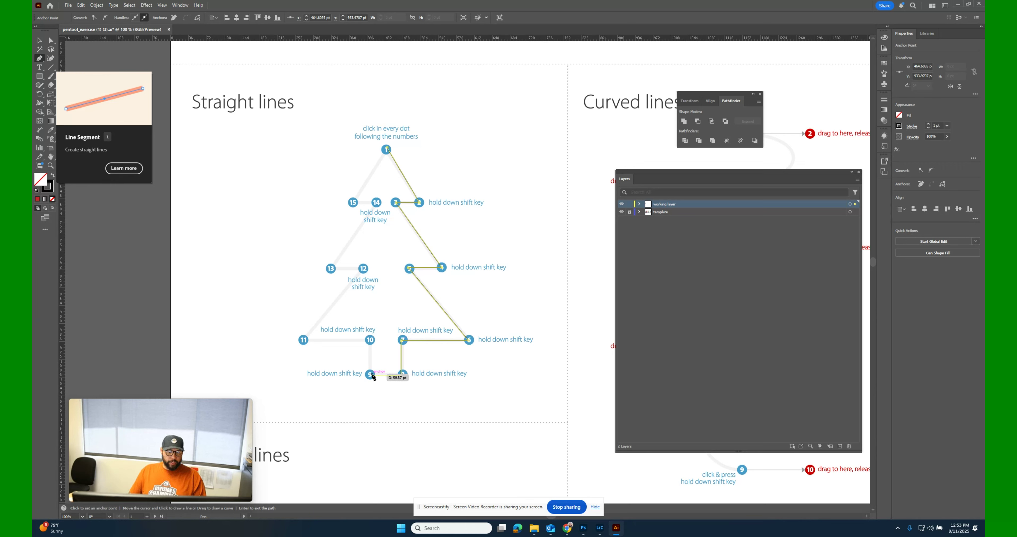
Trace the tree's left side with straight segments through dots 9 to 15, close the path at dot 1, and deselect it
left_click(371, 374)
left_click(371, 341)
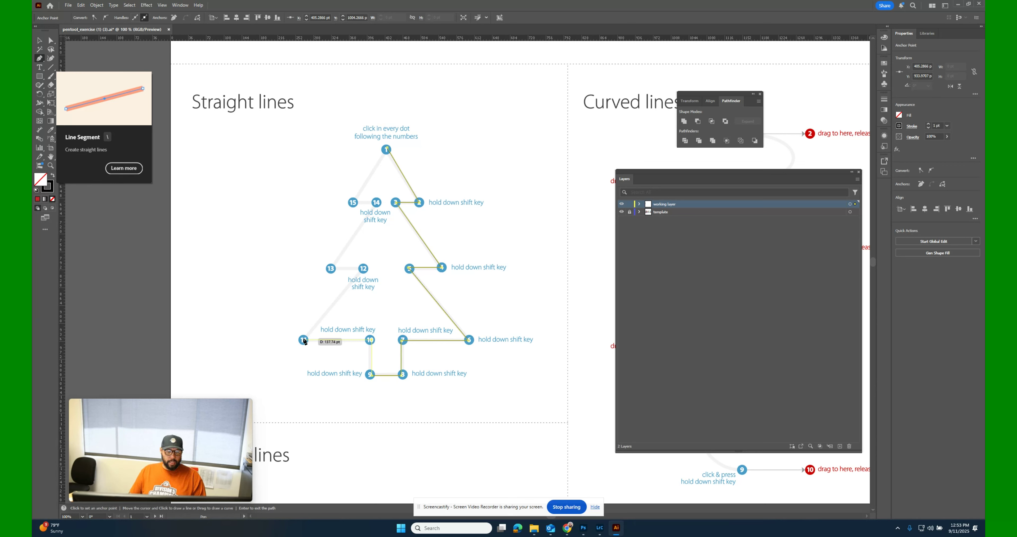
left_click(304, 340)
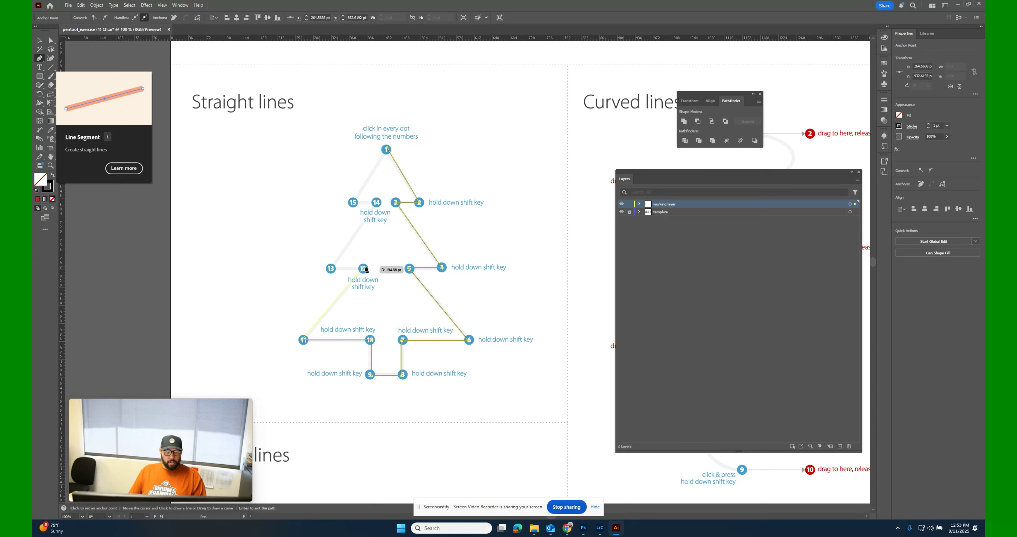
left_click(364, 268)
left_click(331, 269)
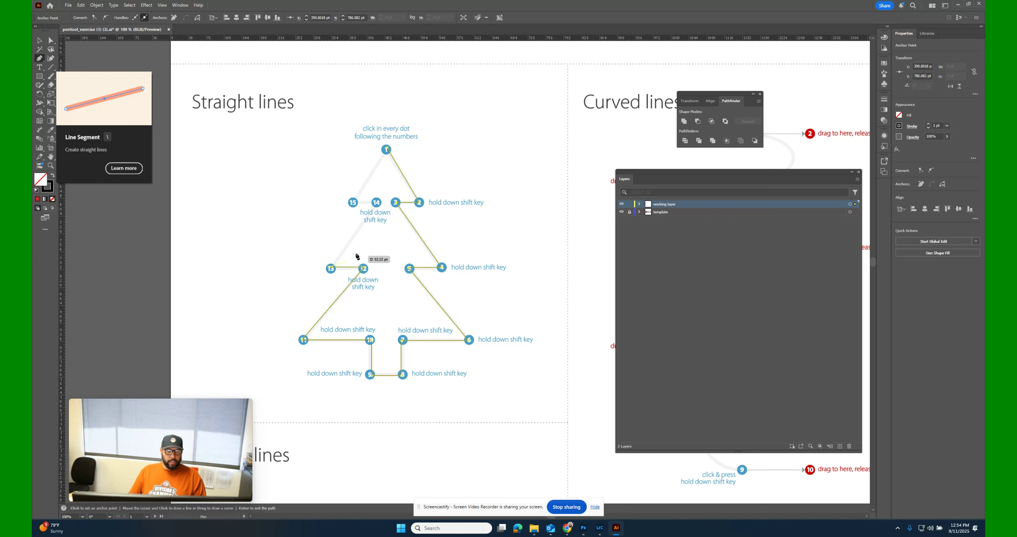
left_click(378, 203)
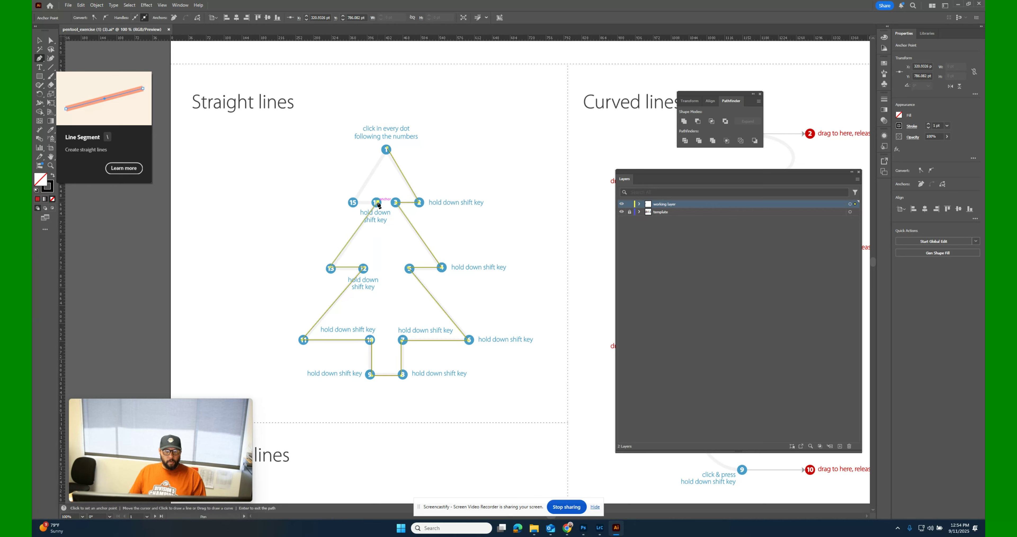
left_click(353, 203)
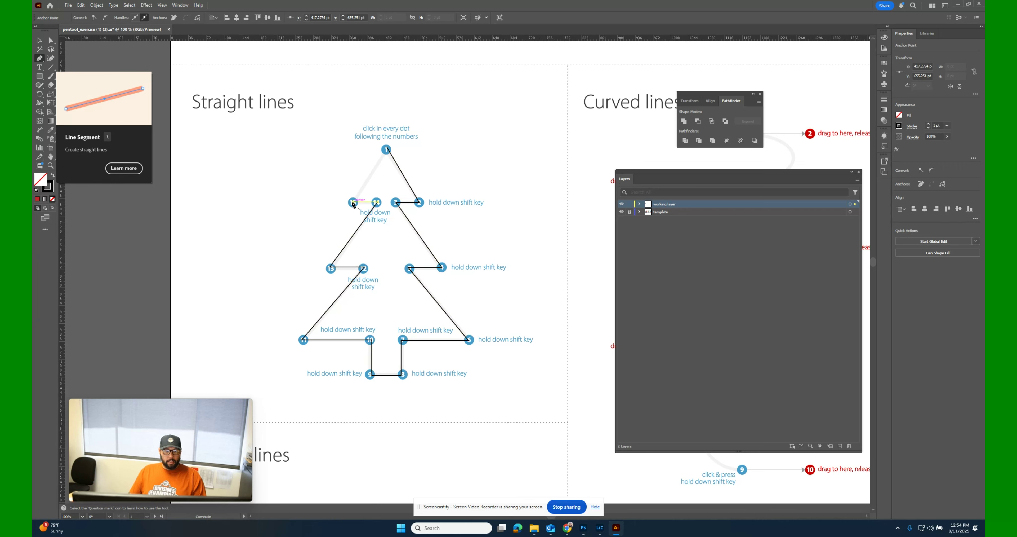
left_click(386, 150)
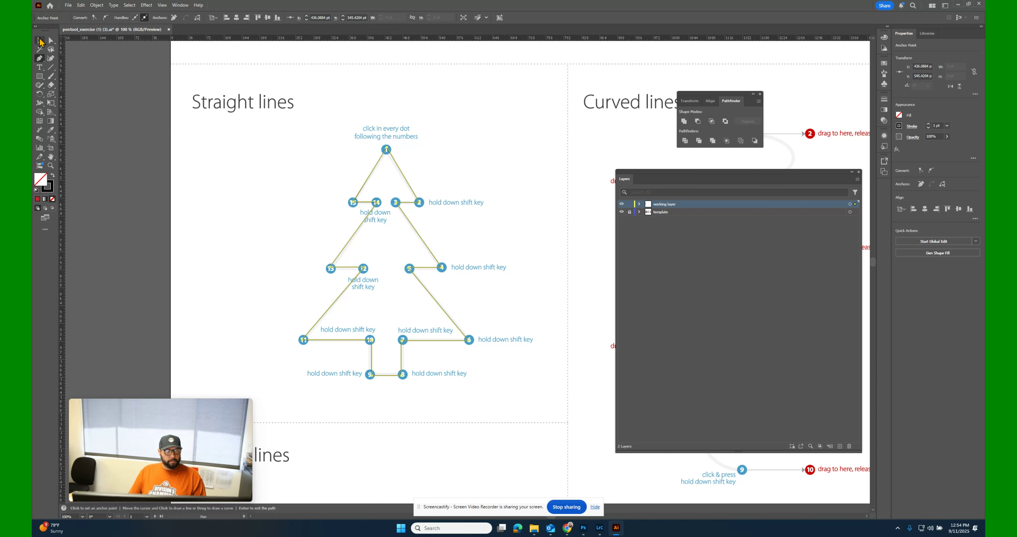
left_click(40, 40)
left_click(412, 440)
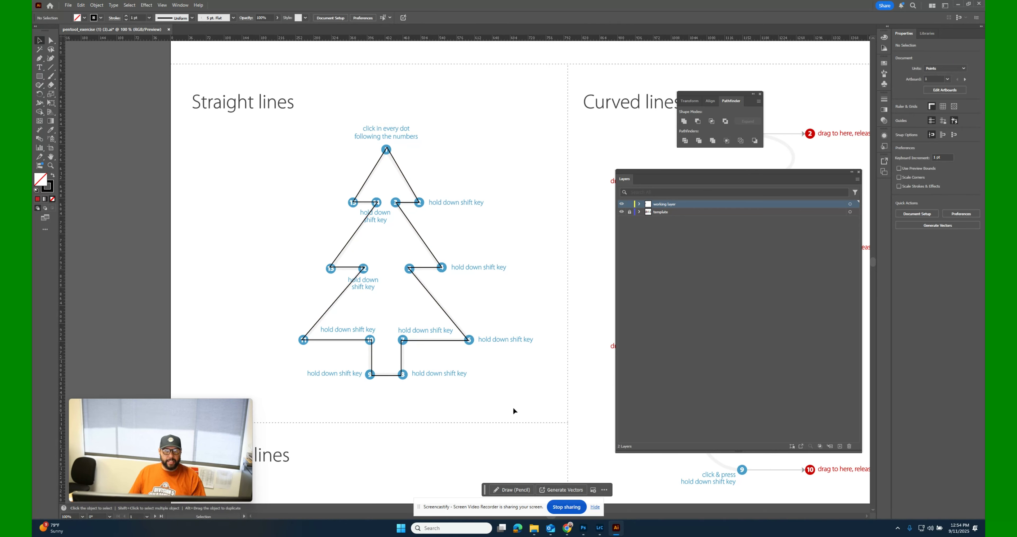
Start the Curved lines path with Pen tool anchors at dots 1 and 3, pulling horizontal direction handles to dots 2 and 4
left_click_drag(552, 410, 225, 356)
left_click_drag(464, 262, 458, 273)
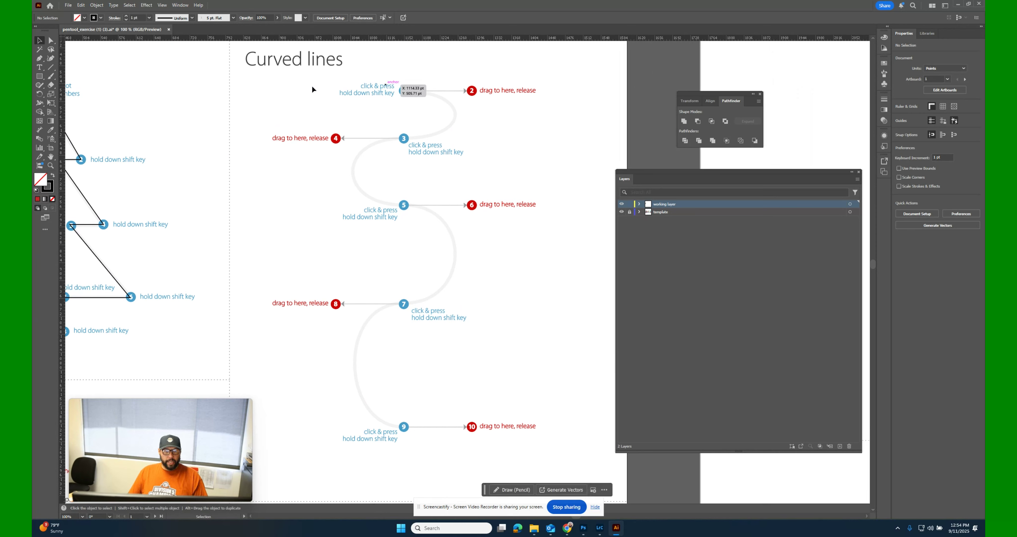
left_click(40, 58)
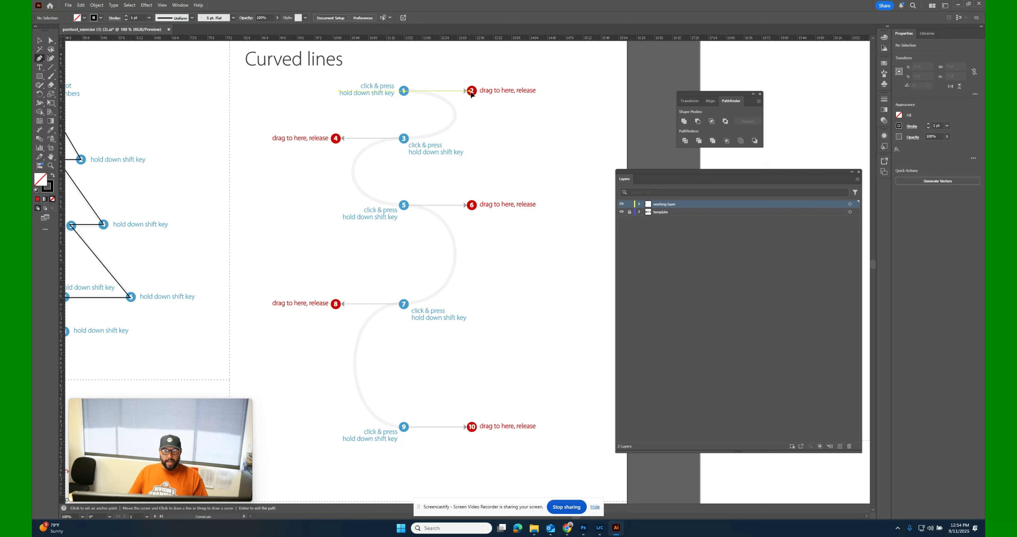
left_click_drag(472, 94, 475, 95)
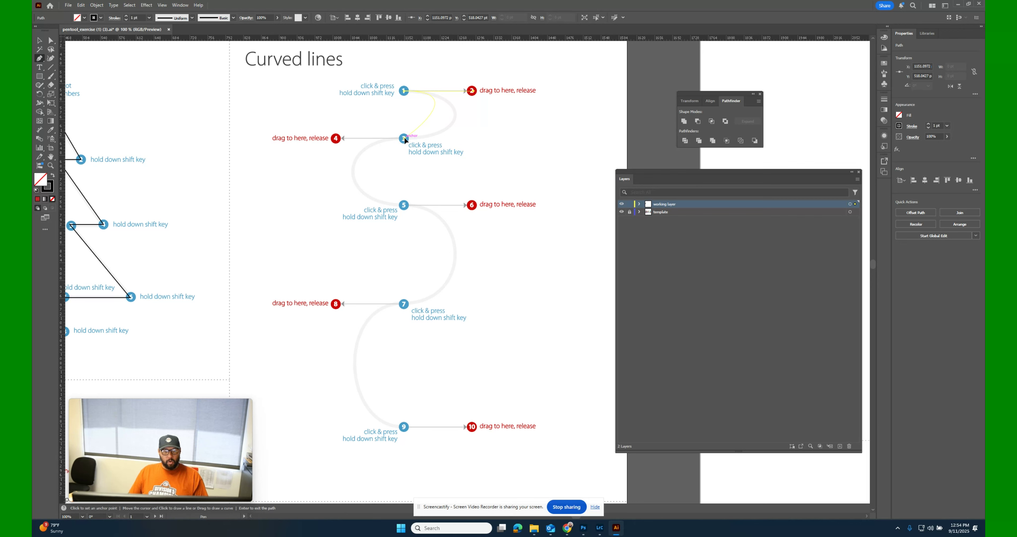
key("shift")
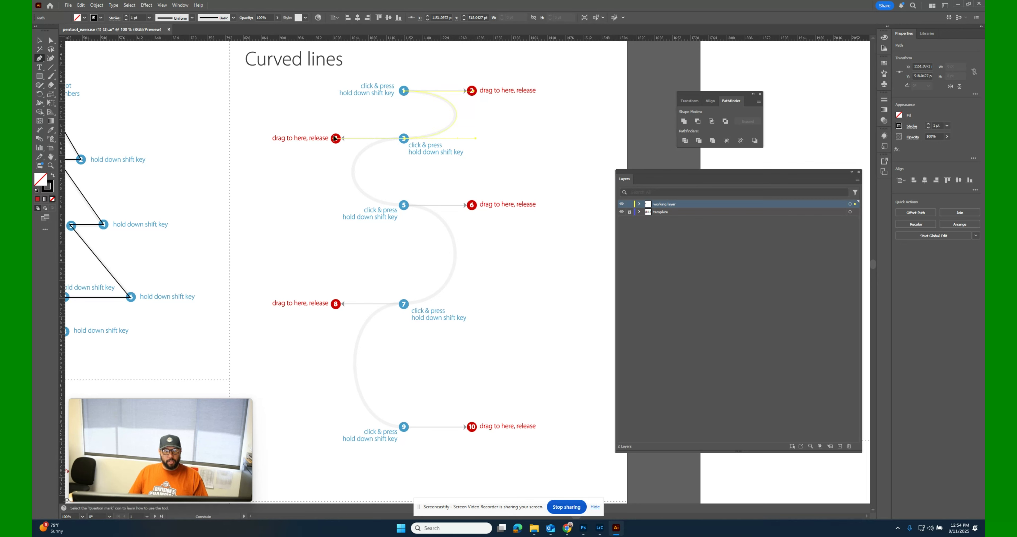
left_click_drag(335, 138, 335, 138)
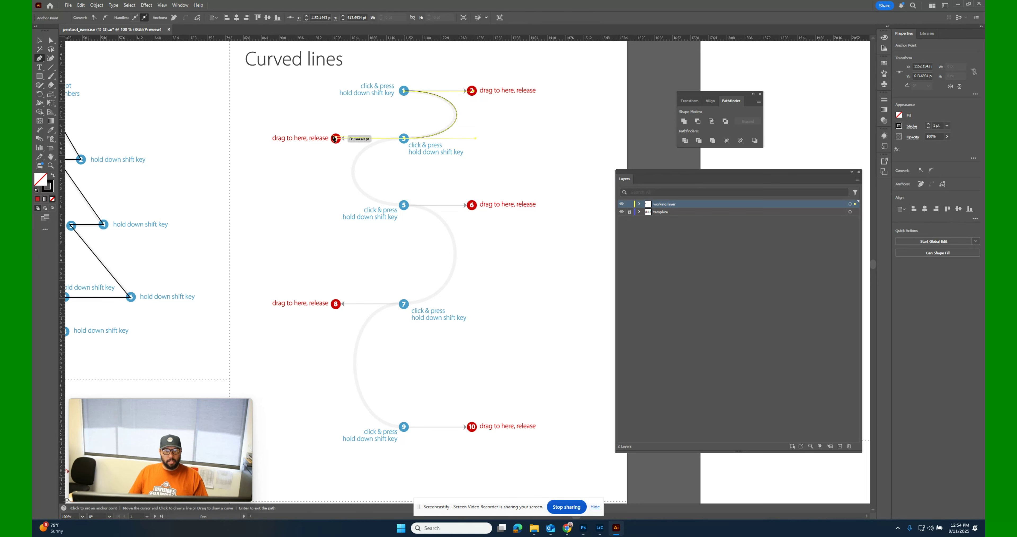
Continue the curved path with anchors at dots 5, 7 and 9, pulling horizontal handles to dots 6, 8 and 10, and finish drawing
left_click(404, 205)
left_click_drag(405, 206, 476, 208)
left_click_drag(405, 304, 398, 305)
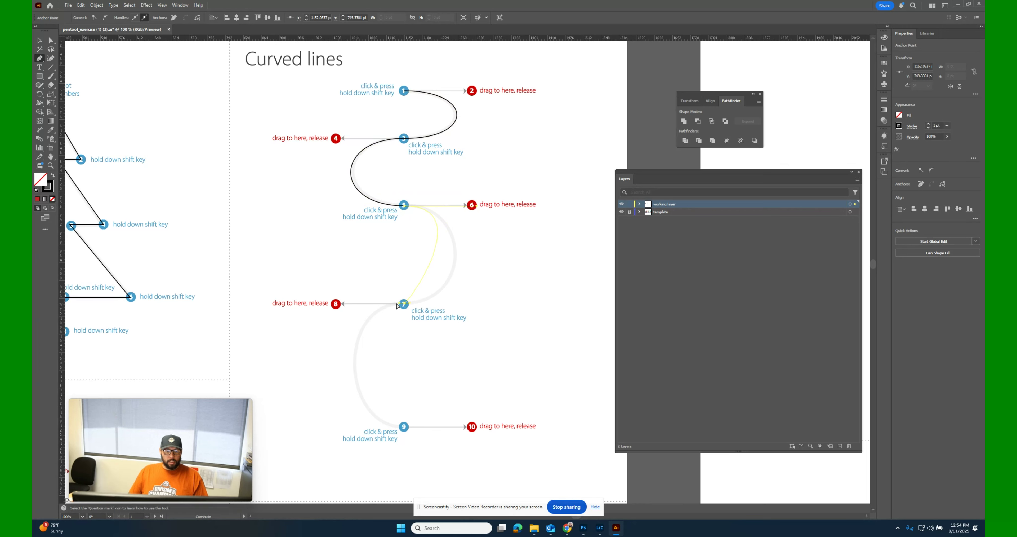
left_click_drag(335, 304, 335, 304)
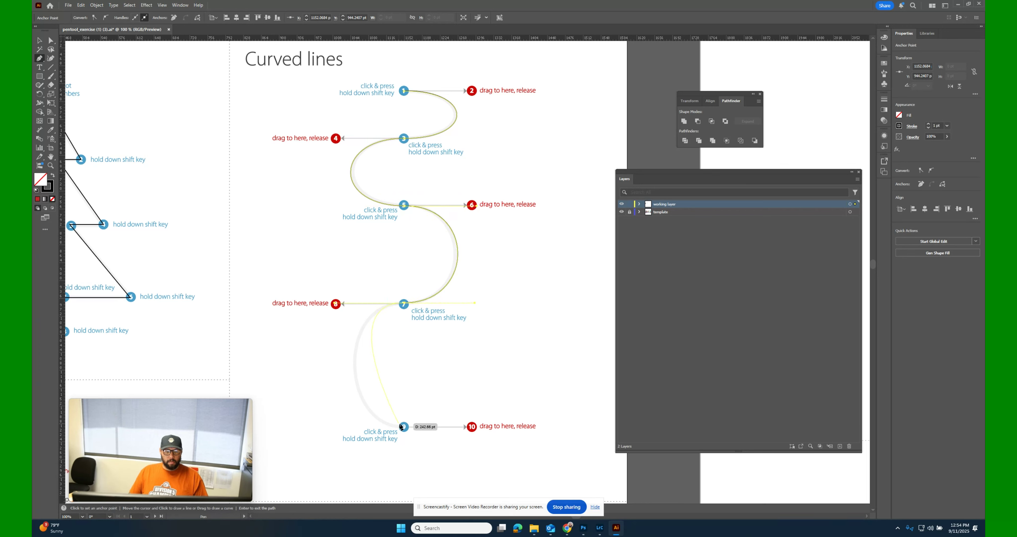
left_click_drag(404, 428, 474, 432)
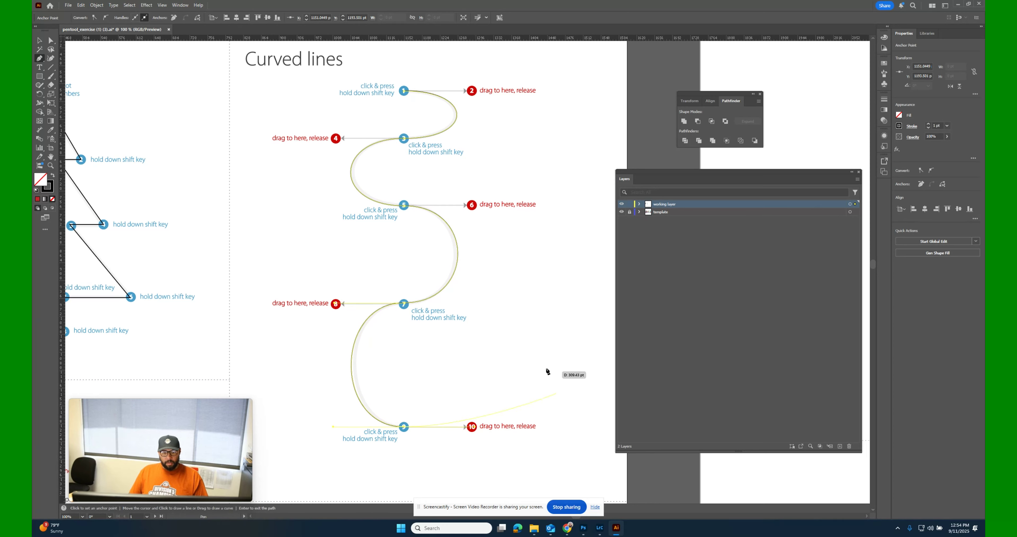
scroll(494, 410, "down", 1)
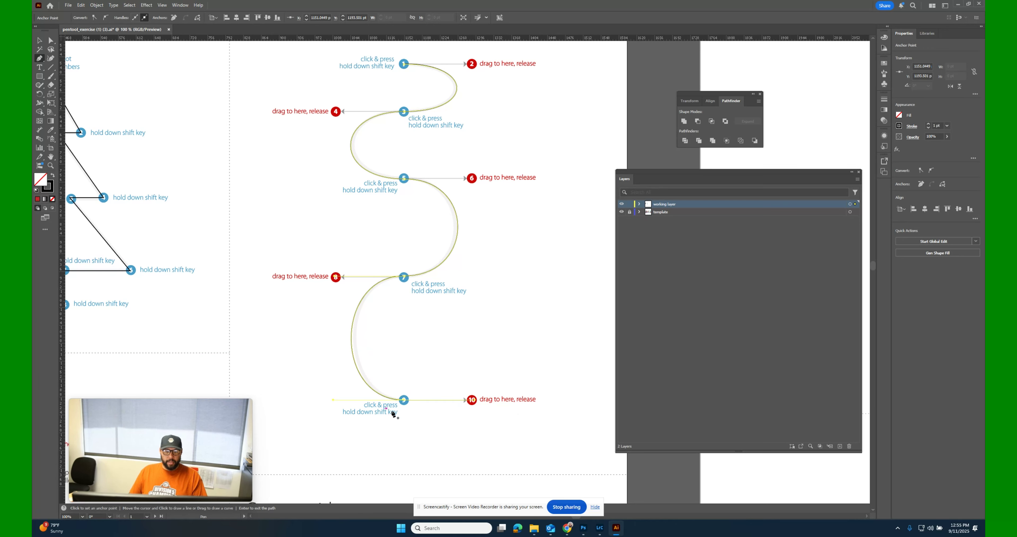
key("v")
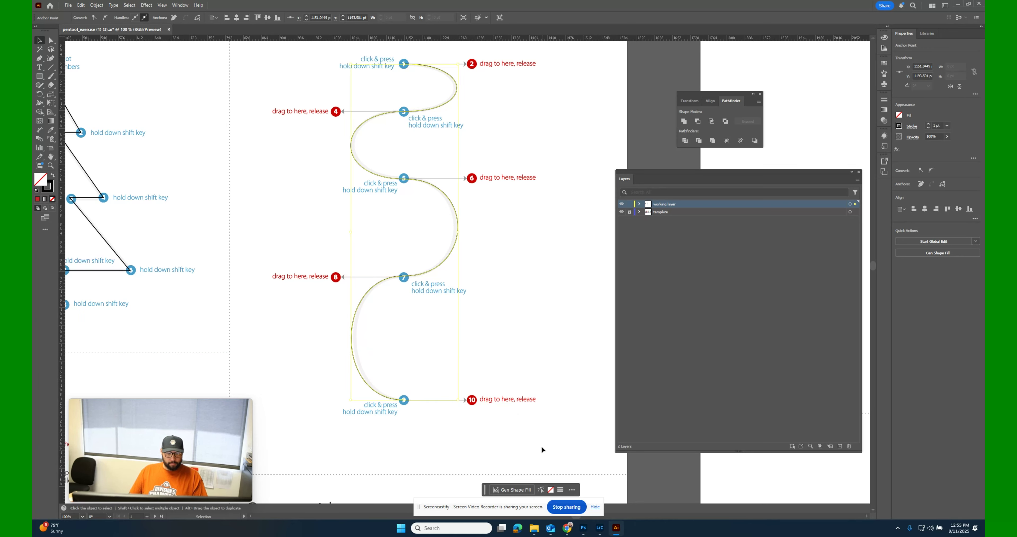
left_click_drag(534, 446, 572, 315)
left_click_drag(344, 389, 424, 268)
left_click_drag(280, 333, 517, 354)
left_click_drag(417, 361, 216, 359)
left_click_drag(576, 288, 317, 414)
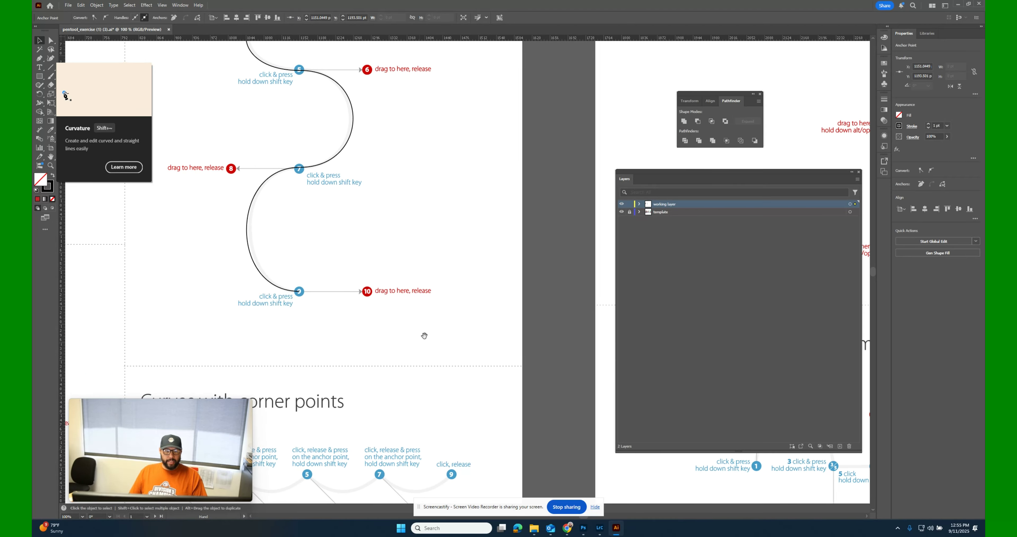
left_click_drag(424, 336, 380, 404)
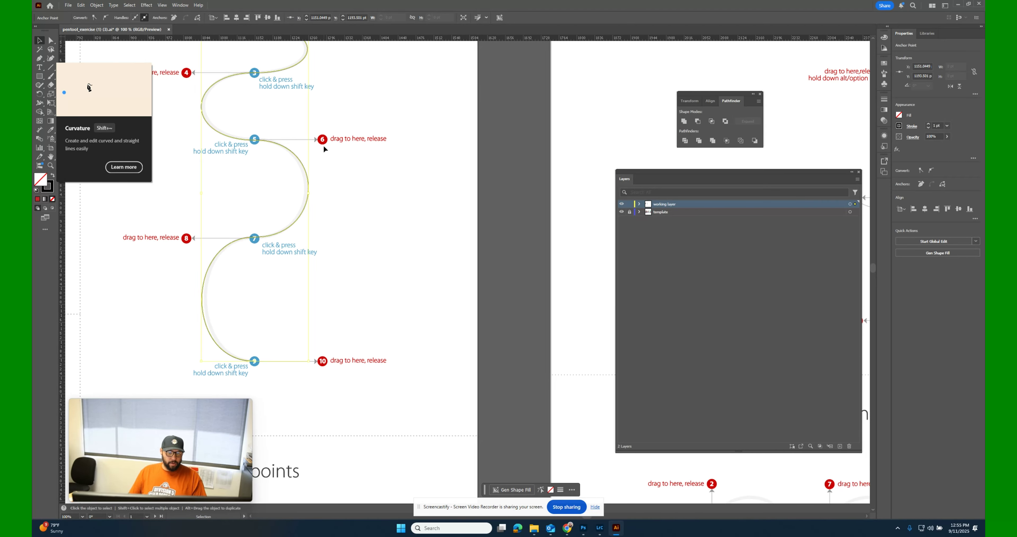
Change the working layer's color to Light Red, checking it on the selected curved path
scroll(310, 141, "up", 6)
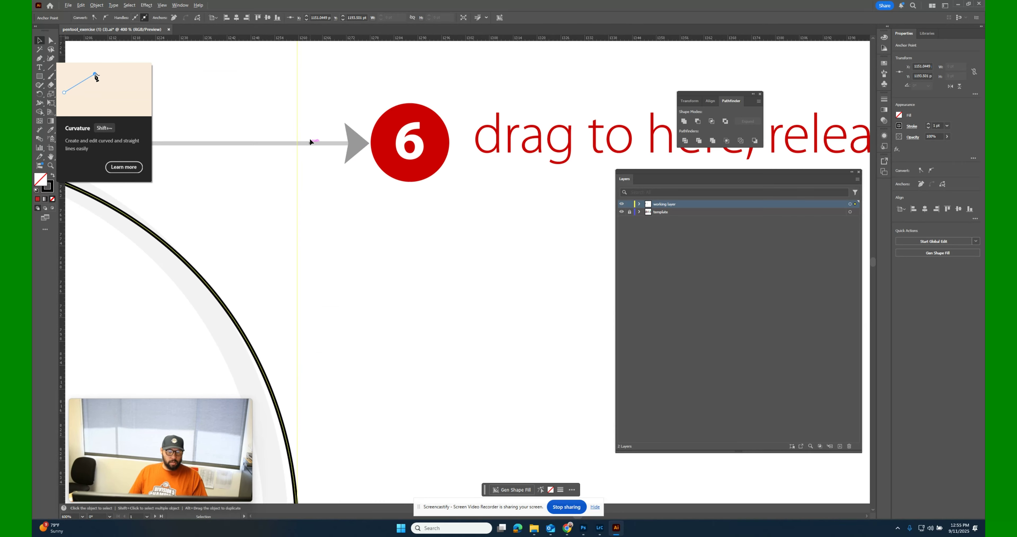
scroll(340, 220, "down", 4)
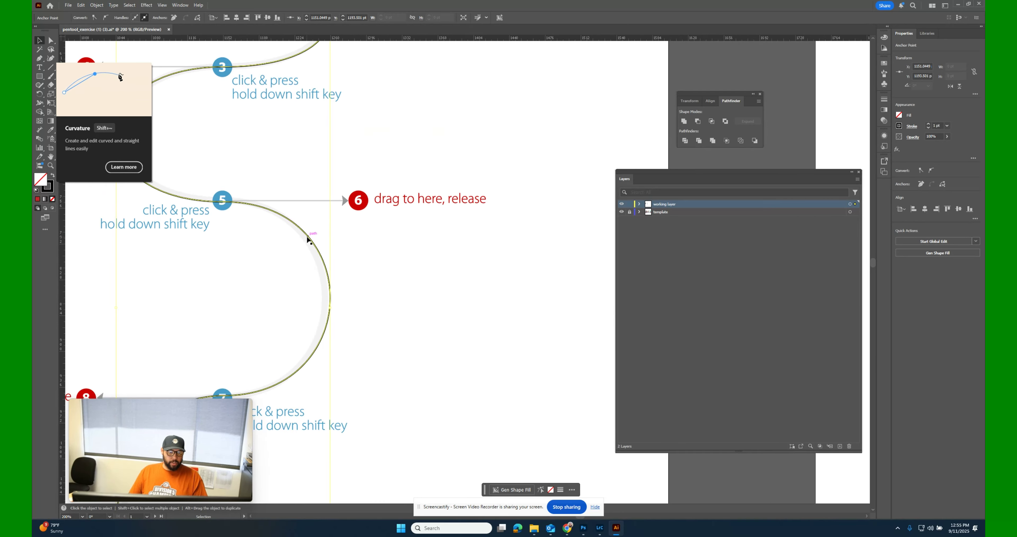
left_click(310, 238)
left_click_drag(454, 244, 547, 310)
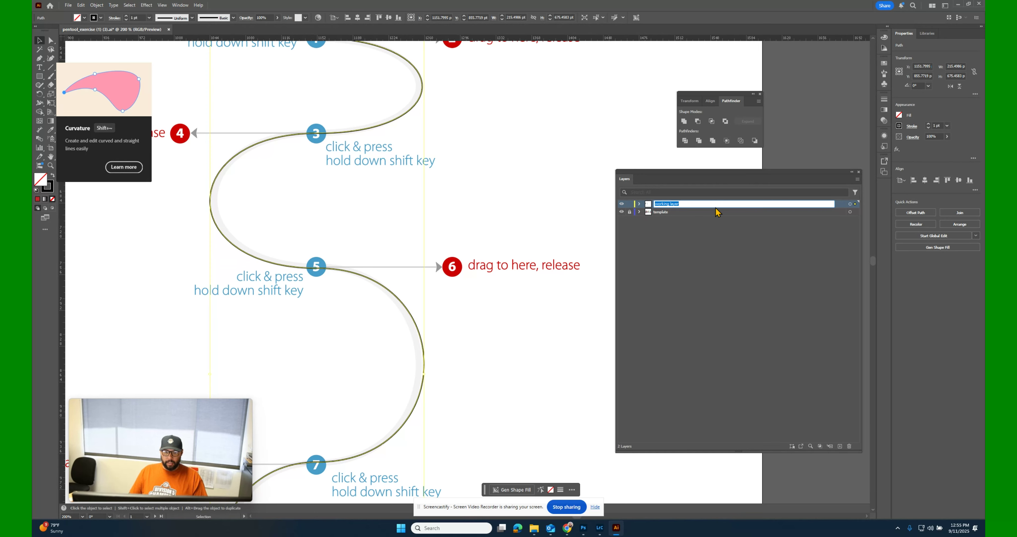
double_click(766, 205)
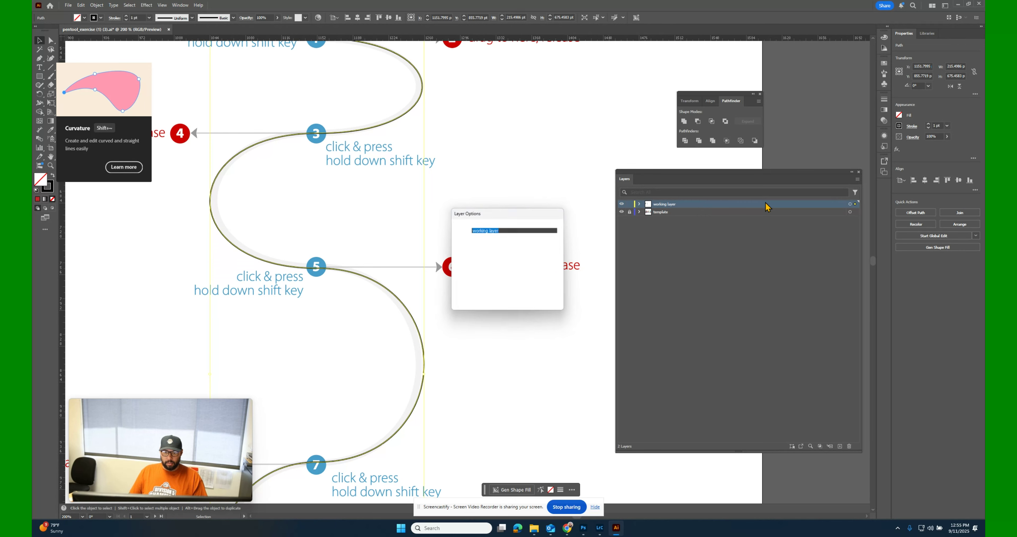
left_click(507, 247)
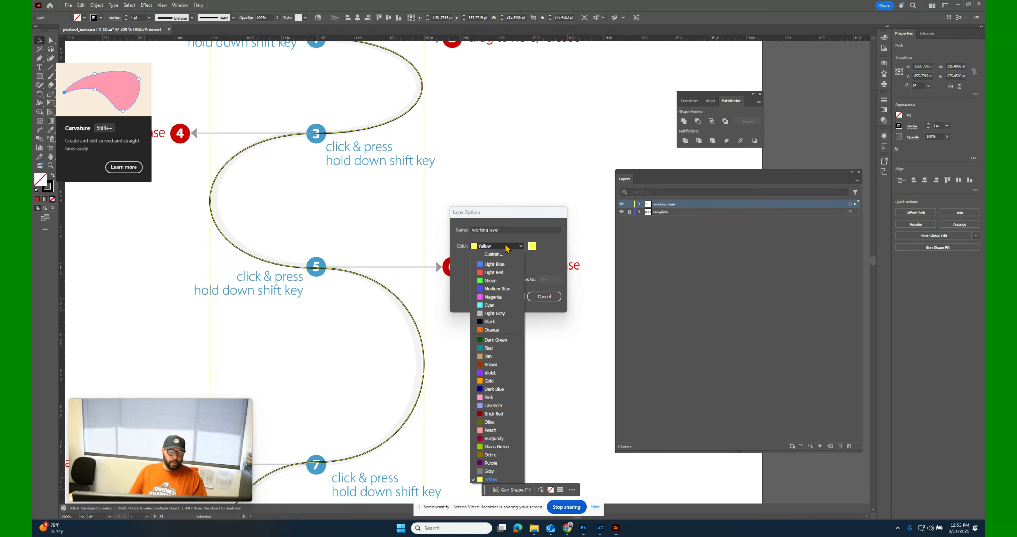
left_click(508, 273)
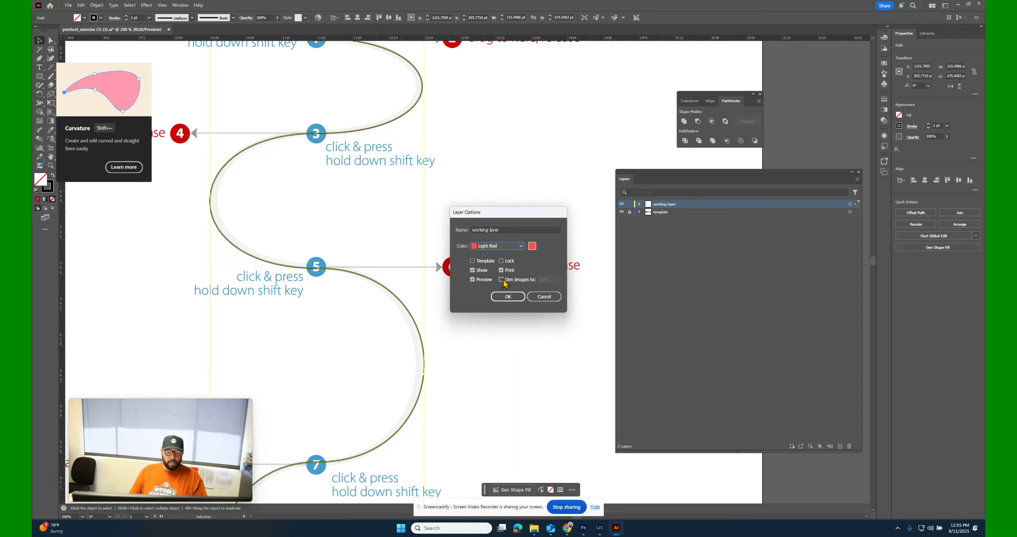
left_click(505, 297)
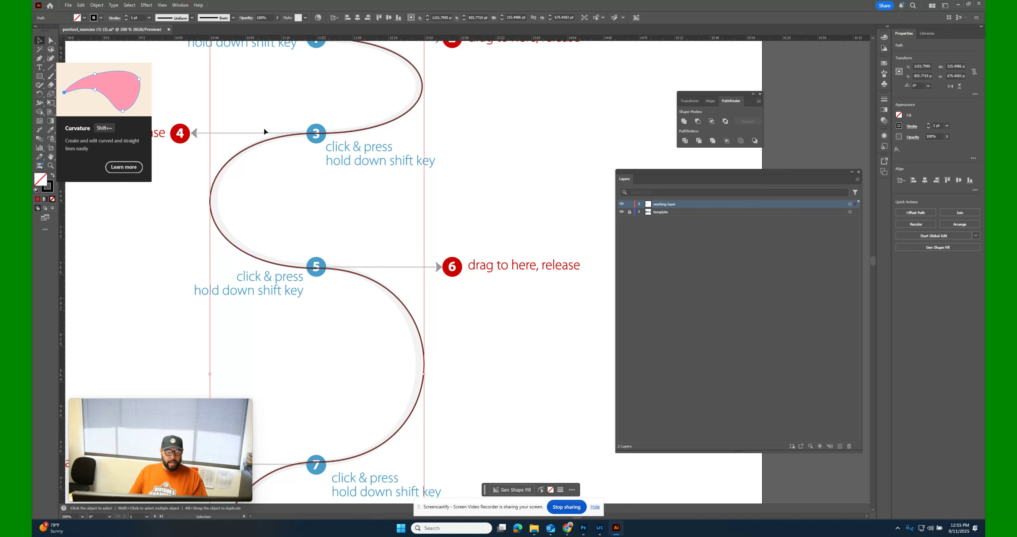
left_click(488, 218)
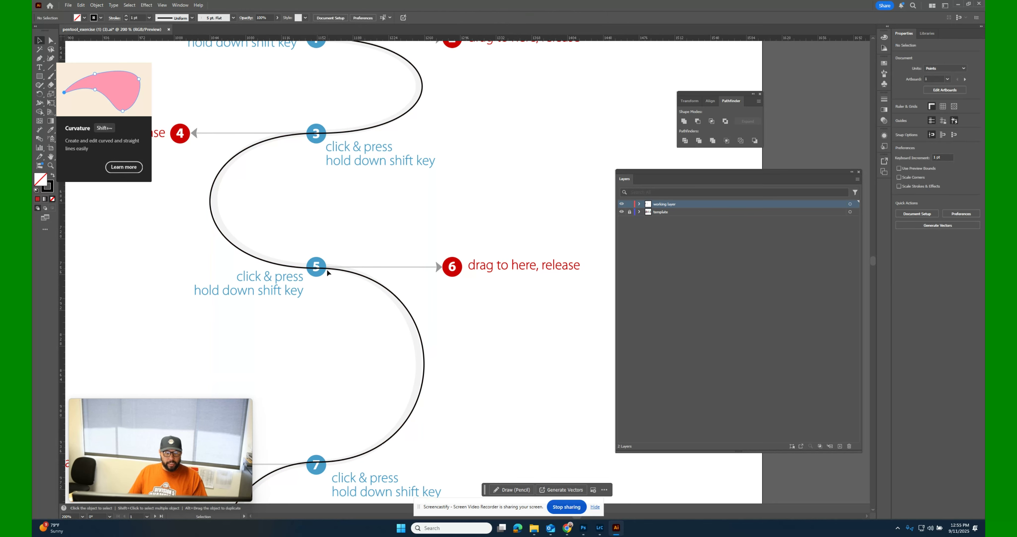
left_click(329, 271)
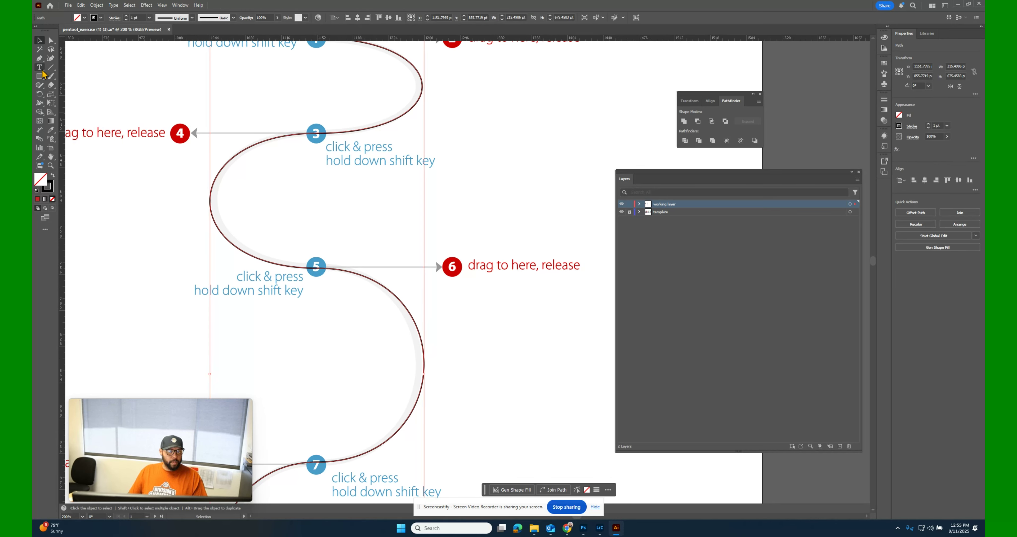
Start the Curved lines flower path with Pen tool anchors at dots 1, 3, 5 and 7, pulling handles to dots 2, 4, 6 and 8
left_click(39, 58)
left_click(40, 40)
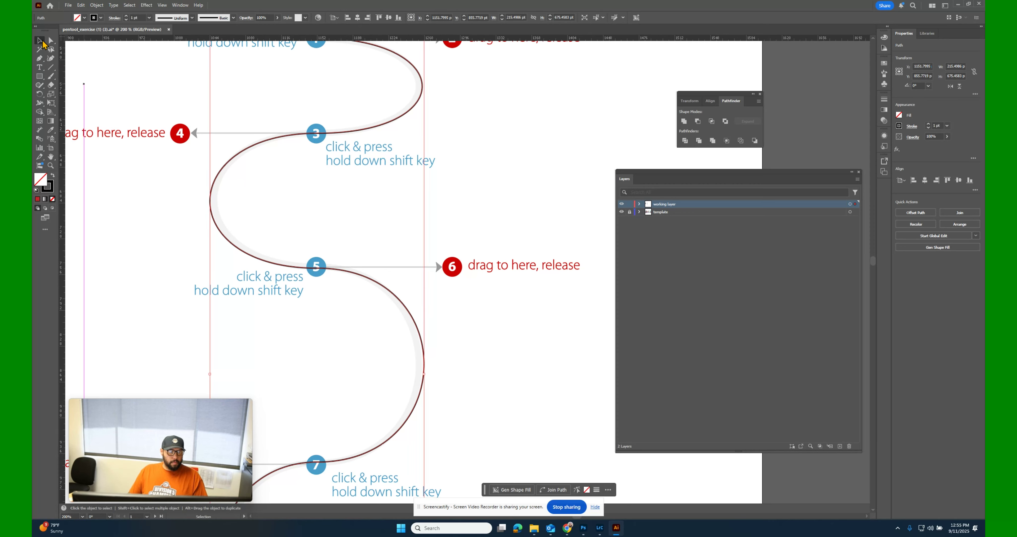
left_click_drag(339, 394, 468, 296)
left_click_drag(364, 371, 569, 220)
left_click_drag(348, 341, 499, 203)
left_click_drag(288, 354, 370, 140)
scroll(373, 191, "down", 1, "alt")
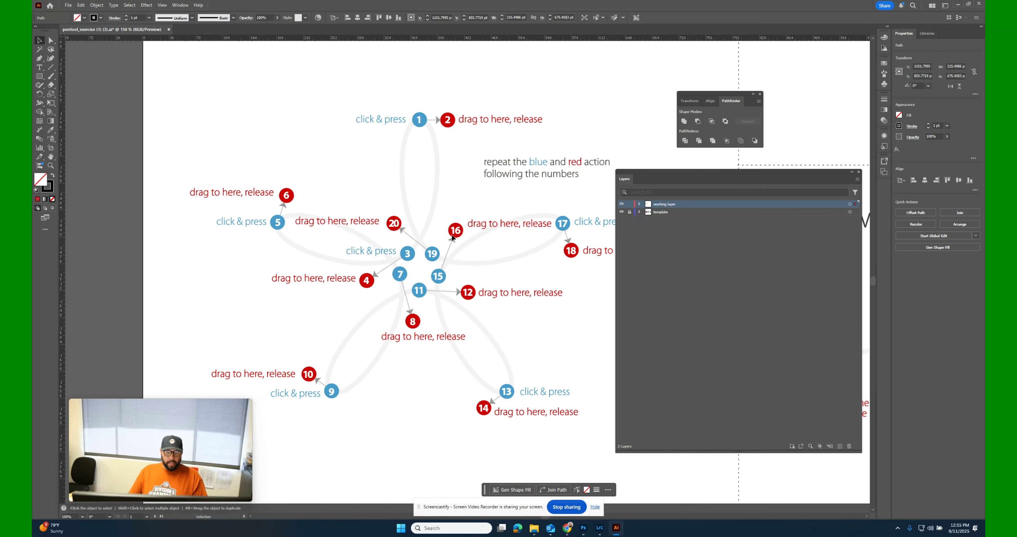
left_click_drag(426, 226, 424, 226)
left_click_drag(459, 229, 395, 226)
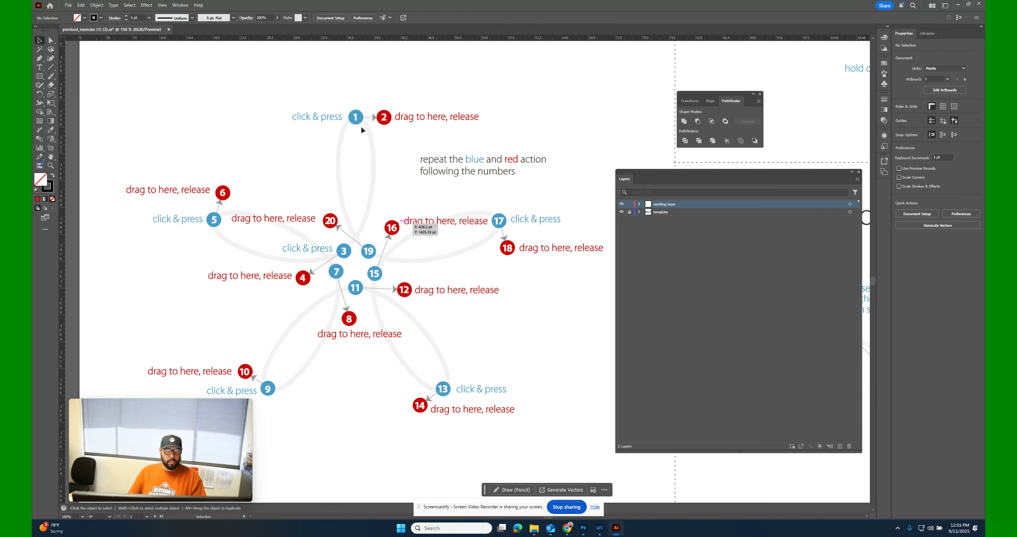
left_click(40, 58)
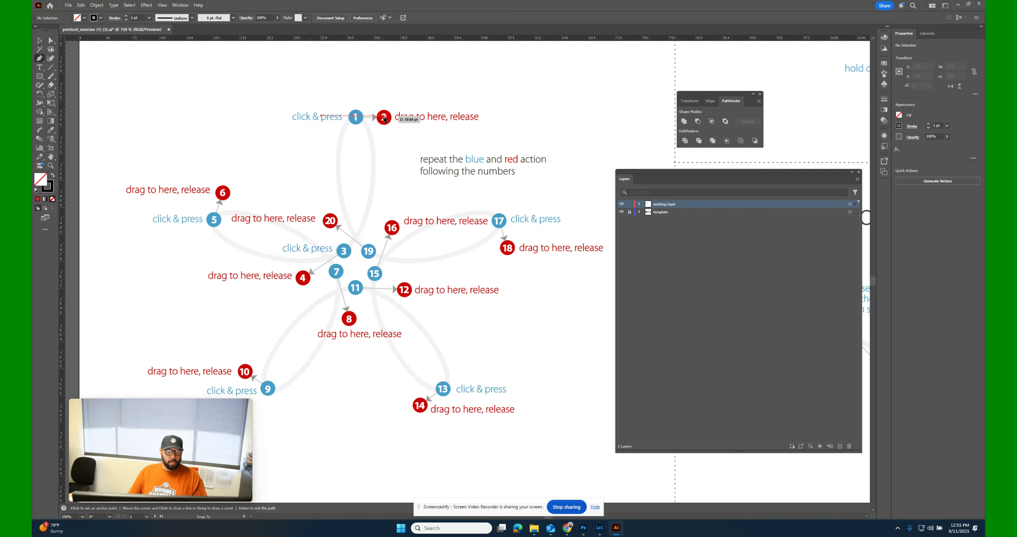
left_click_drag(384, 118, 385, 117)
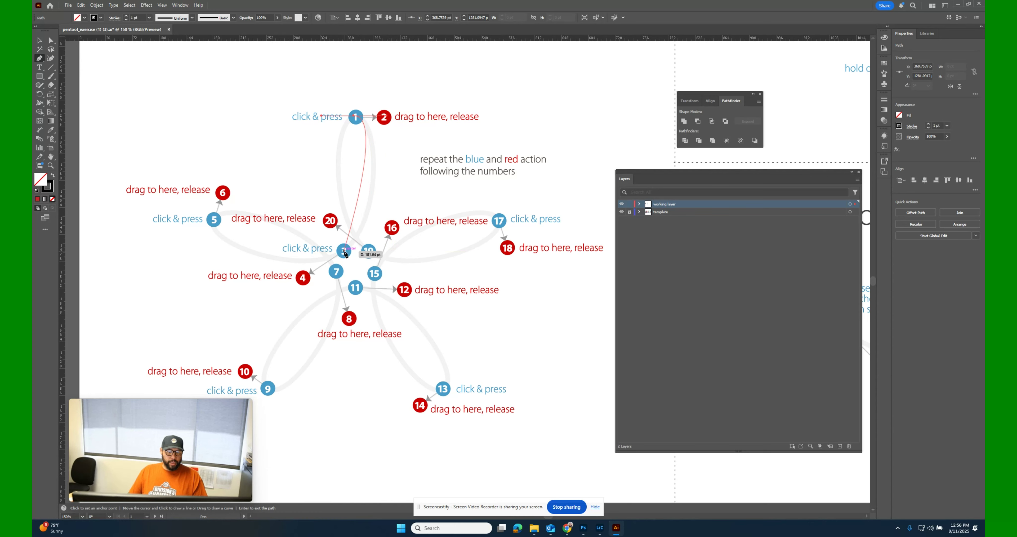
left_click_drag(344, 250, 305, 281)
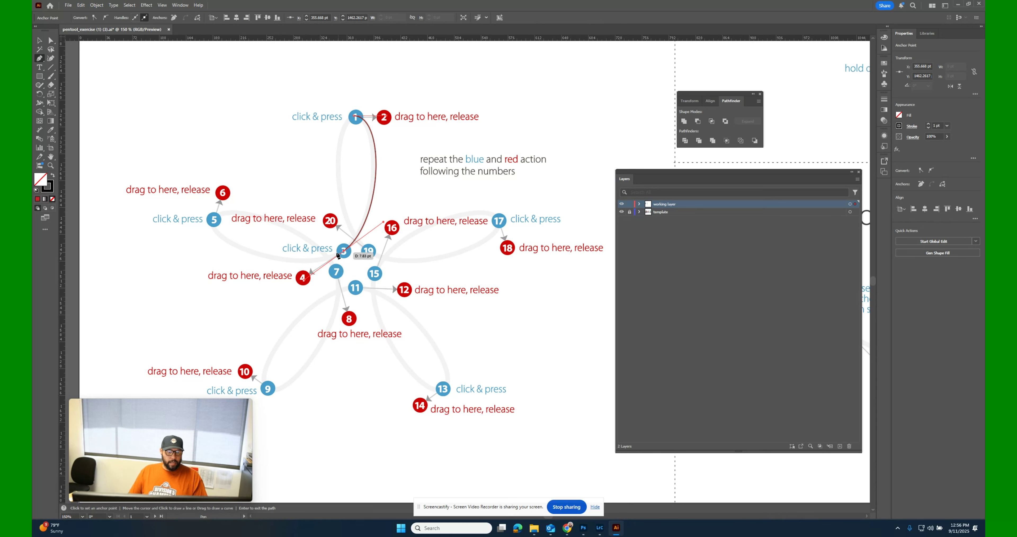
left_click_drag(213, 219, 223, 193)
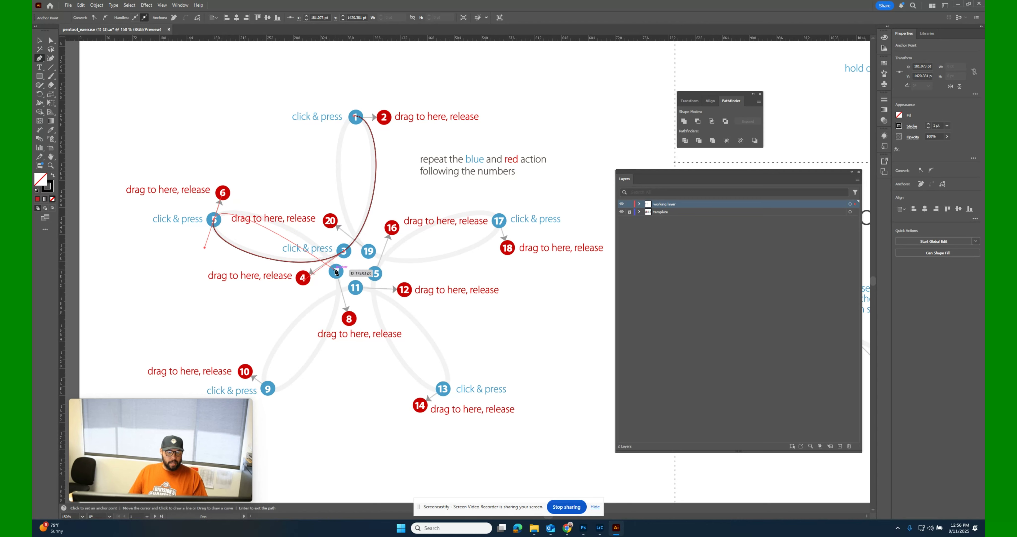
left_click_drag(336, 271, 353, 320)
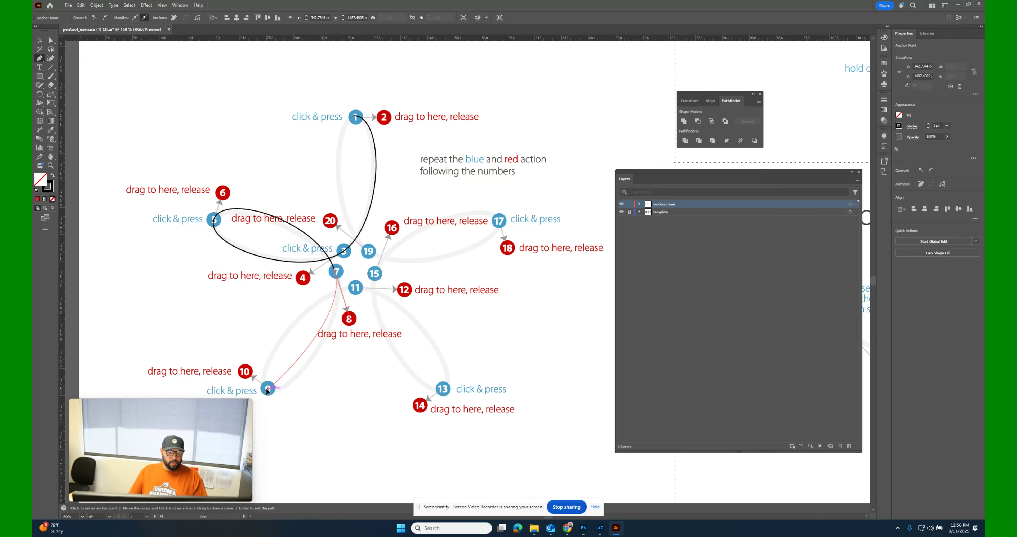
Continue the flower path with anchors at dots 9, 11, 13 and 15, pulling handles to dots 10, 12, 14 and 16
left_click_drag(268, 390, 246, 372)
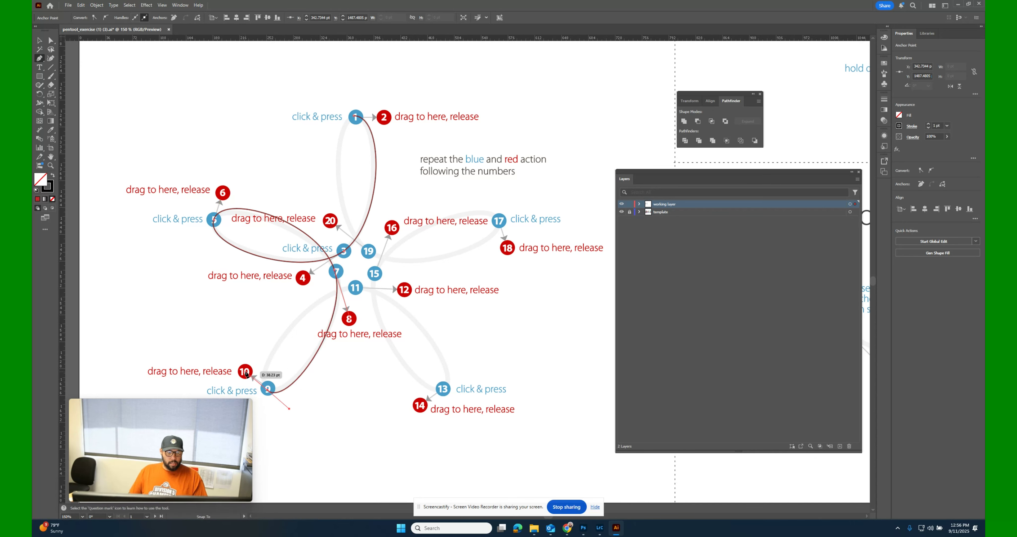
left_click_drag(356, 288, 397, 289)
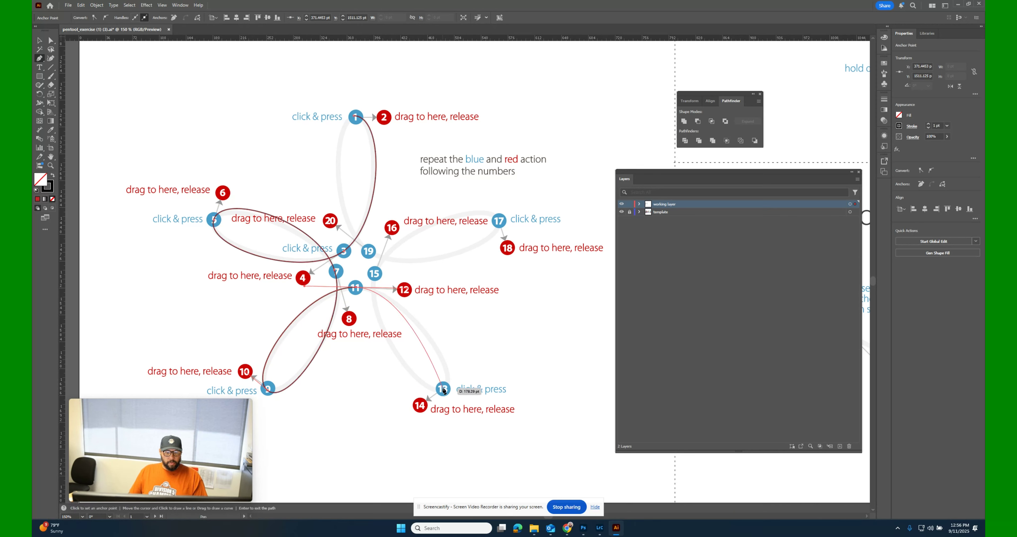
left_click_drag(443, 389, 422, 407)
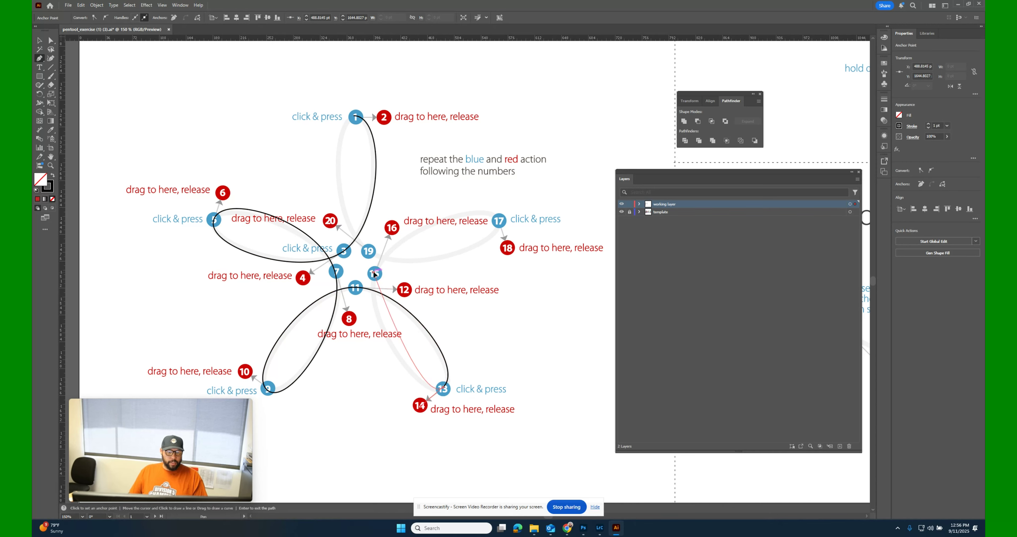
left_click_drag(374, 273, 392, 228)
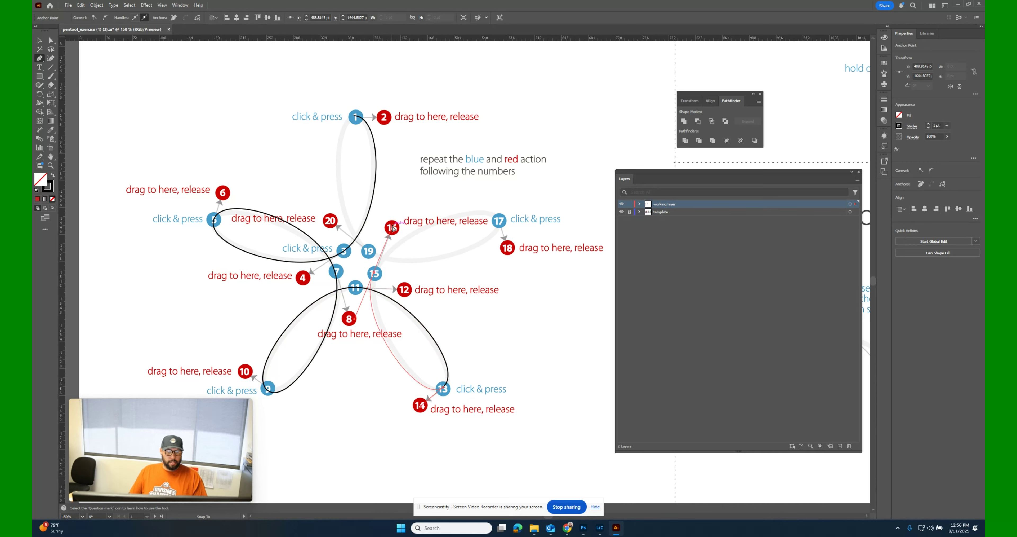
Add flower anchors at dots 17 and 19 with handles to dots 18 and 20, close the path at dot 1, and deselect it
left_click_drag(499, 221, 511, 252)
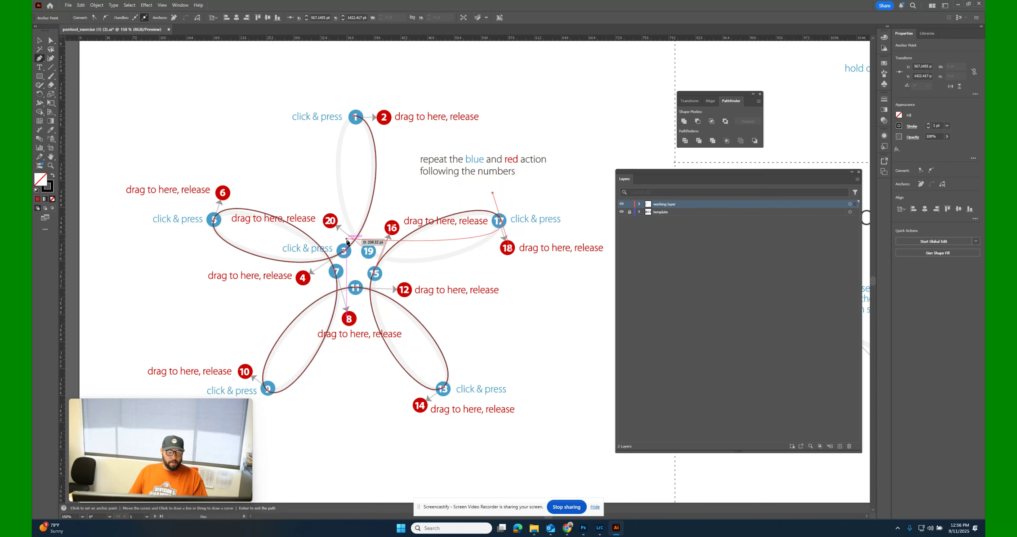
left_click_drag(368, 251, 330, 221)
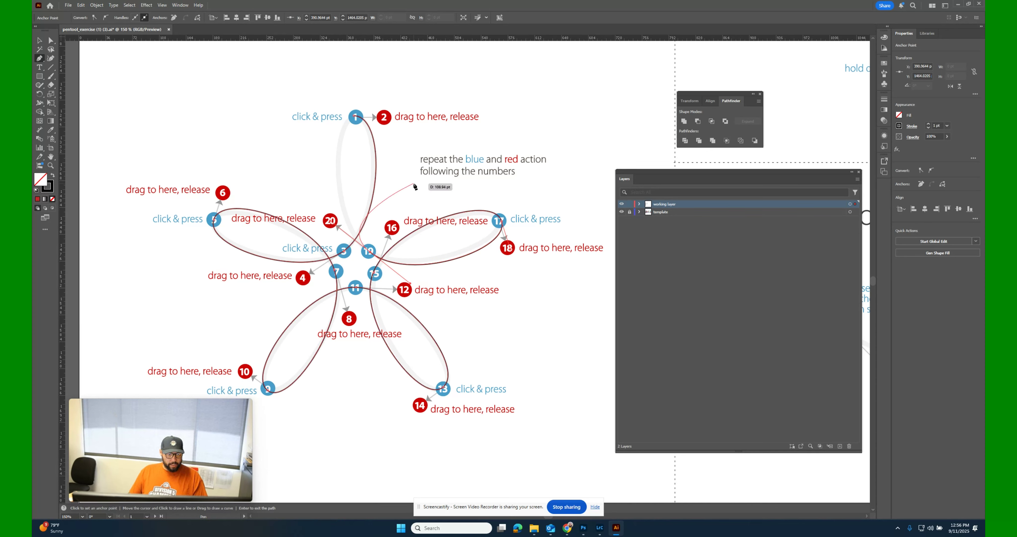
left_click_drag(355, 115, 378, 94)
key("v")
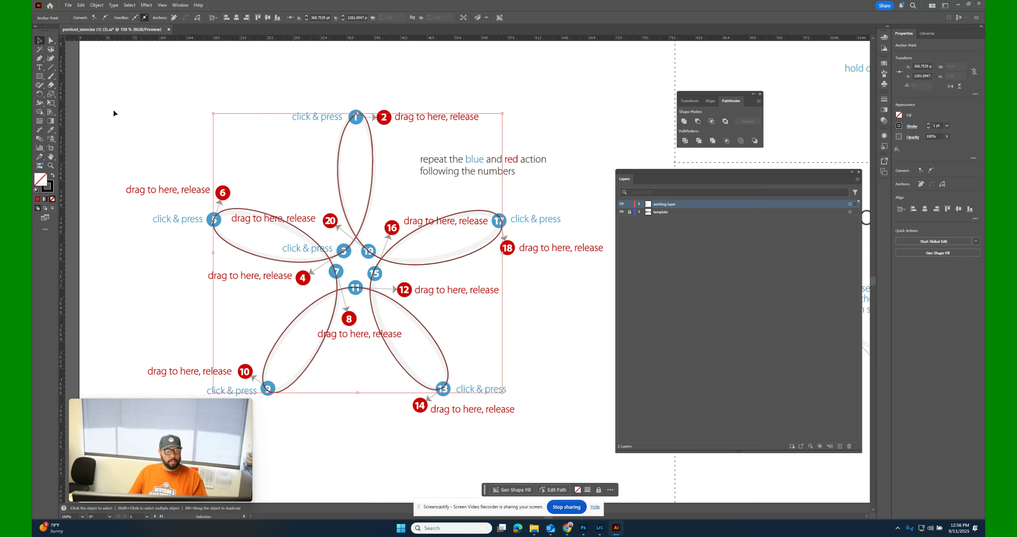
left_click(411, 474)
Look over the traced templates and the remaining corner-point and combined-line exercises across the artboards
scroll(553, 345, "down", 4)
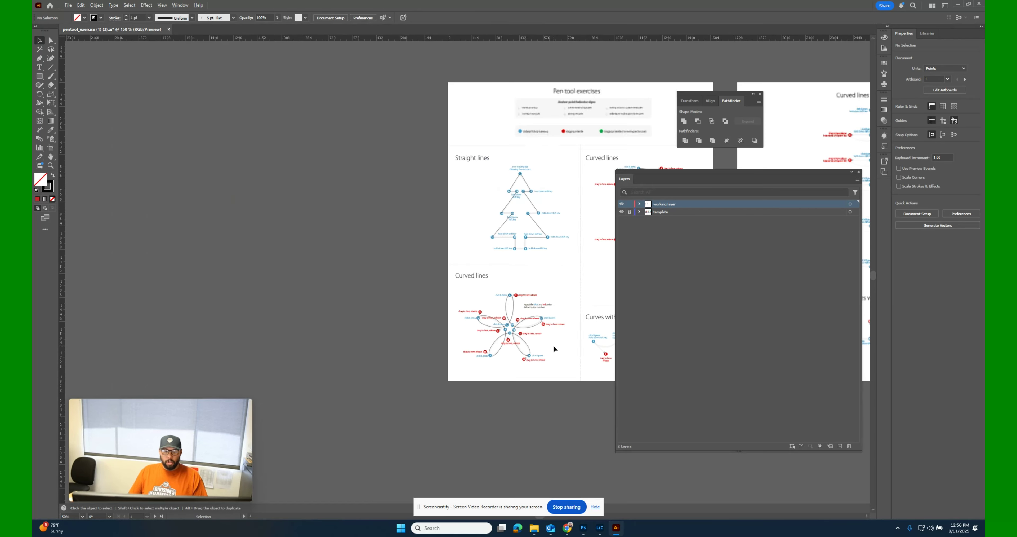
left_click_drag(576, 387, 292, 368)
scroll(310, 257, "up", 3)
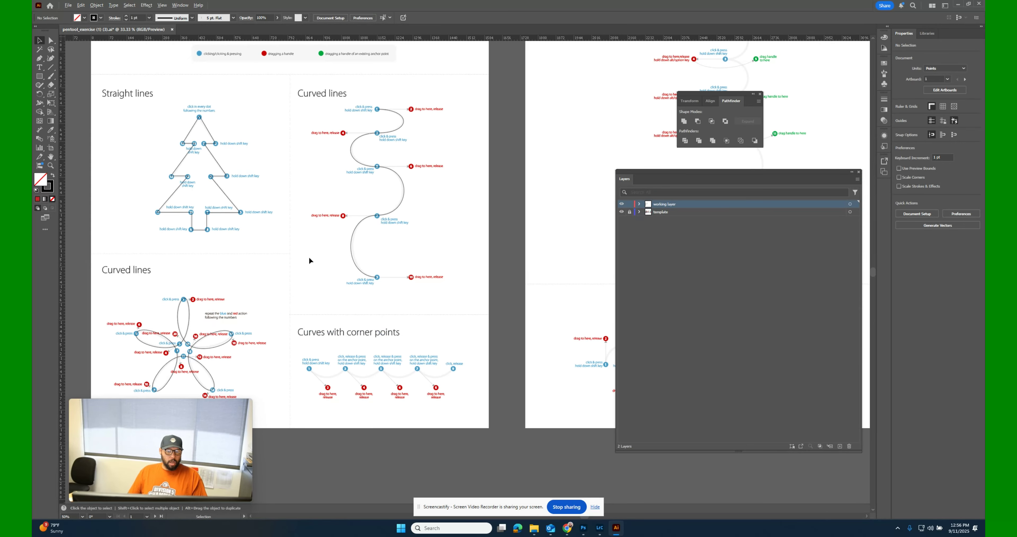
scroll(402, 275, "down", 1)
scroll(402, 276, "down", 1)
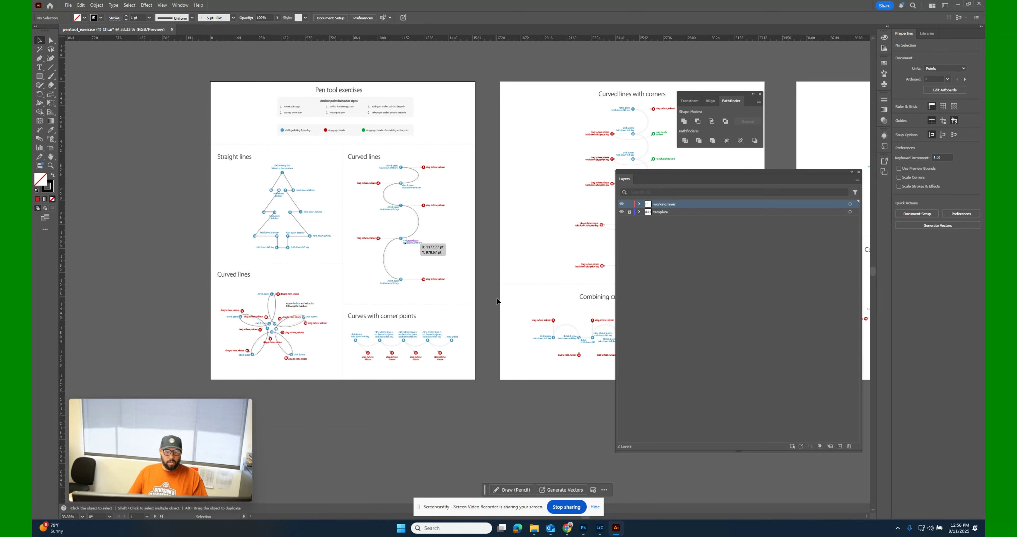
left_click_drag(498, 303, 257, 295)
scroll(449, 232, "right", 8)
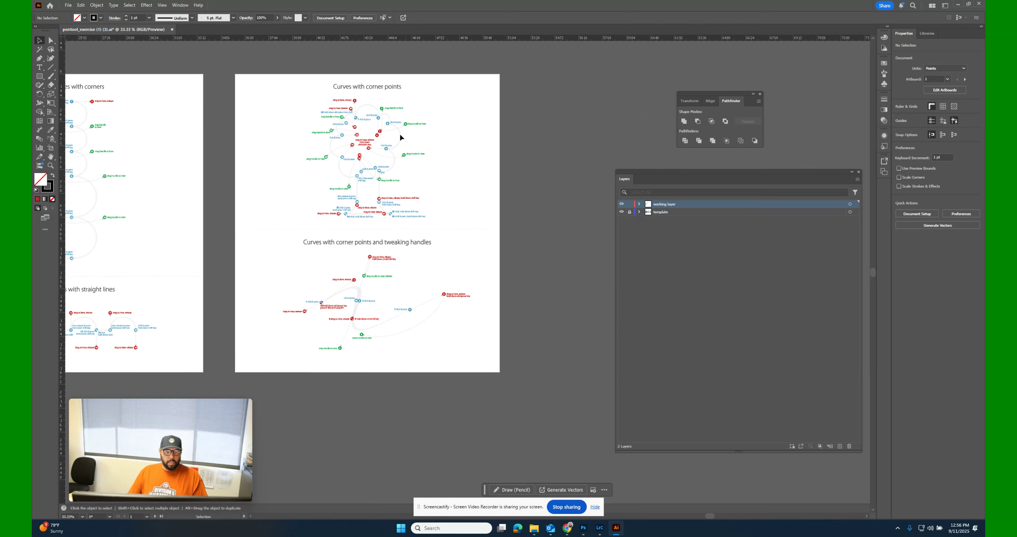